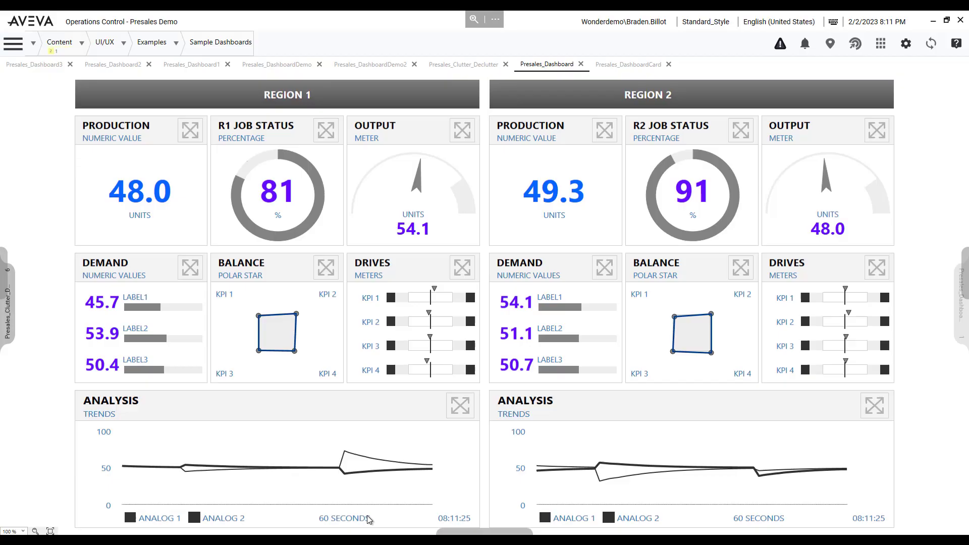
Step: Switch the Content breadcrumb to the Apps collection and open Content Presenter
left_click(59, 43)
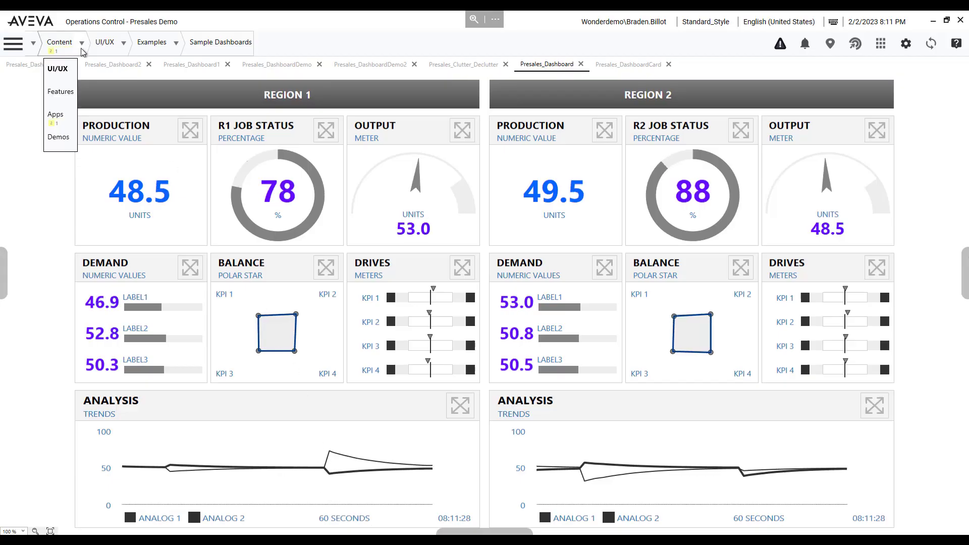
left_click(64, 115)
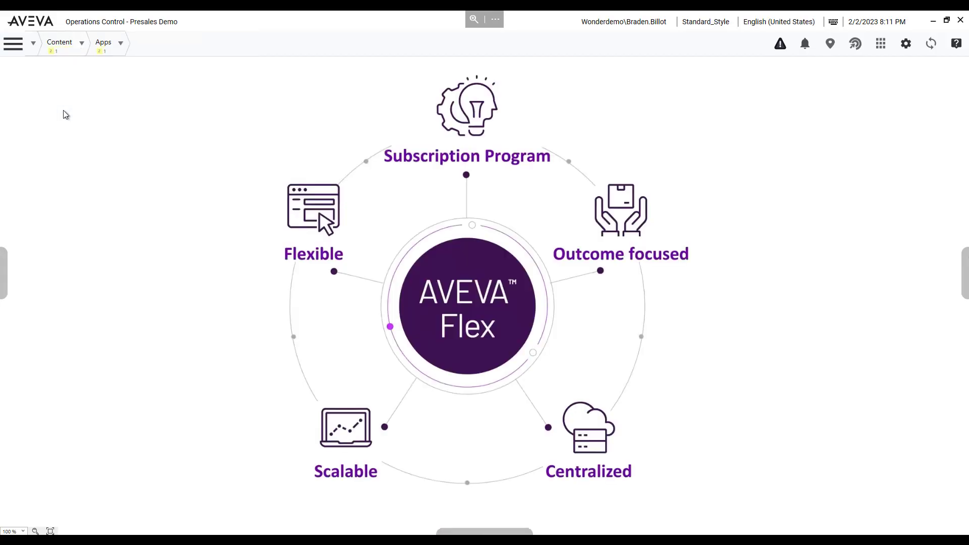
left_click(122, 44)
left_click(138, 91)
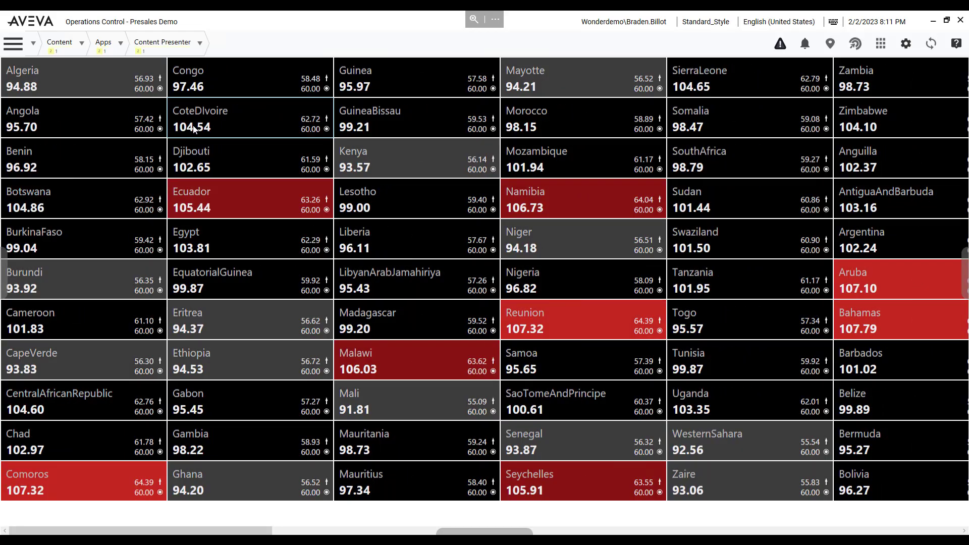
Step: View GraphicRepeater's Dynamic and Dynamic2 content, then switch to the Web Browser Widget app
left_click(123, 45)
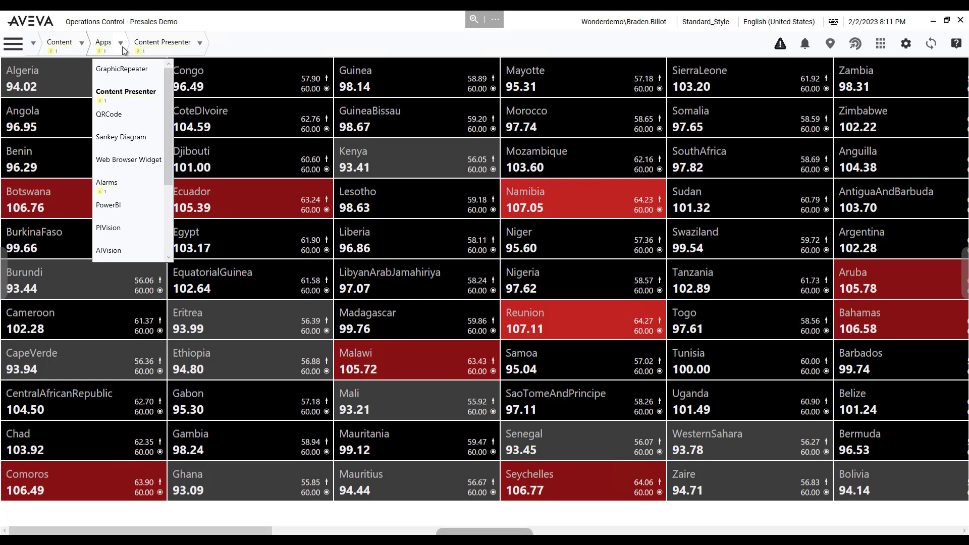
left_click(125, 69)
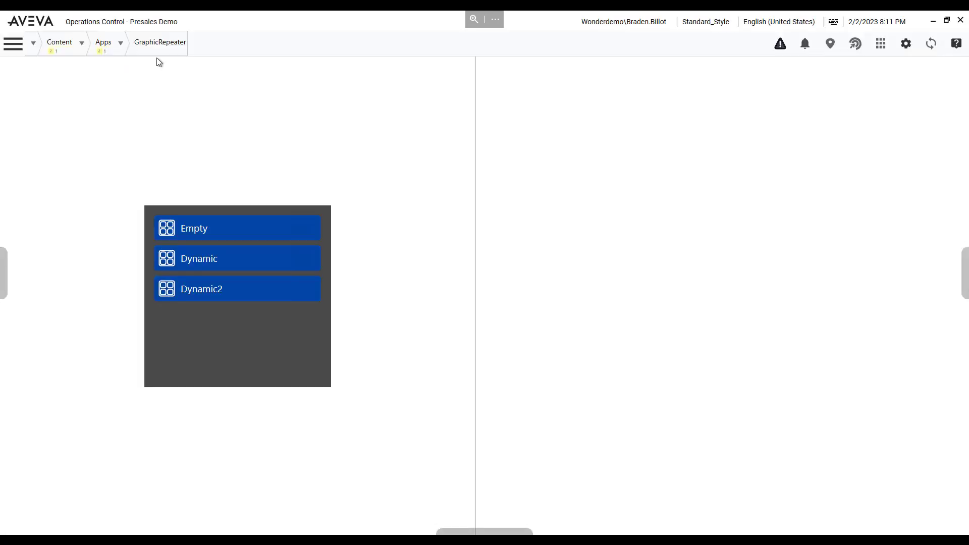
left_click(223, 265)
left_click(245, 295)
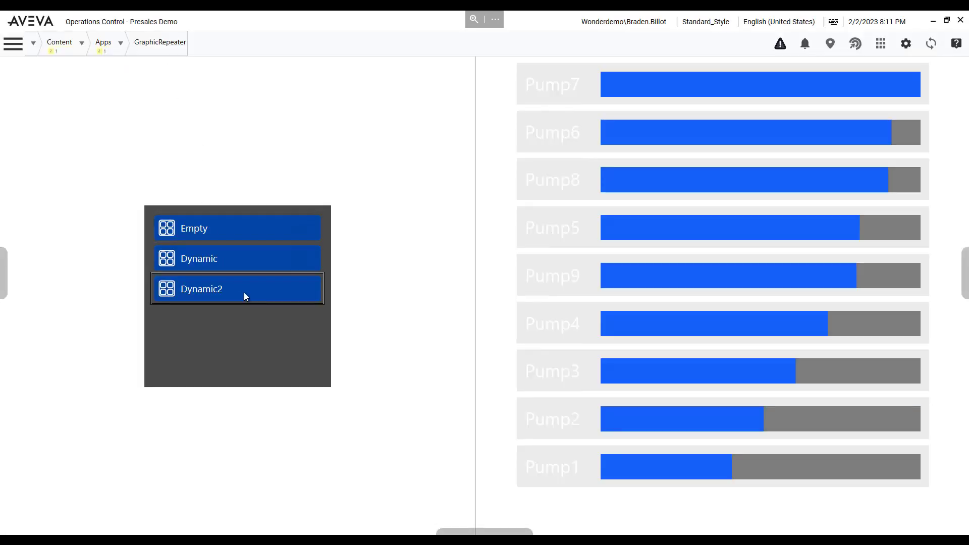
left_click(121, 44)
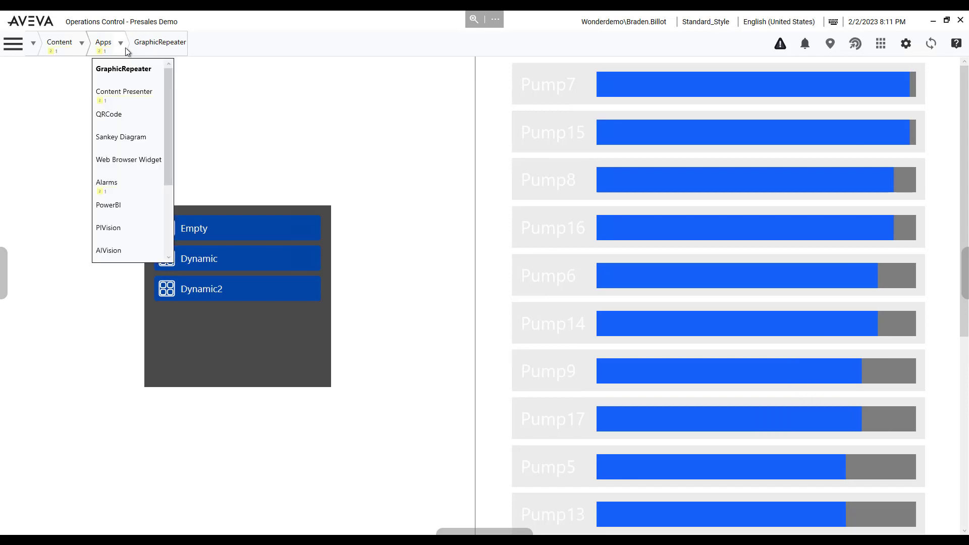
left_click(137, 159)
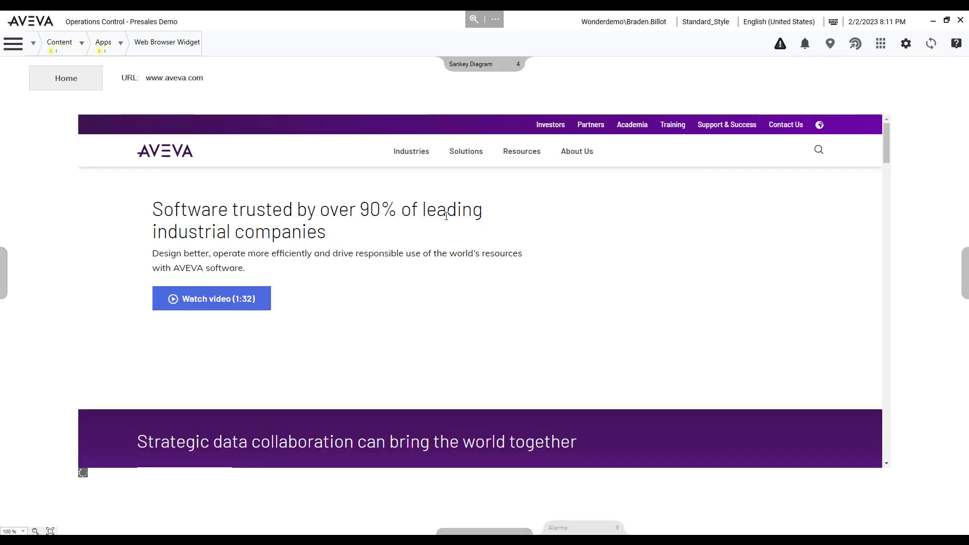
scroll(675, 196, "down", 5)
scroll(676, 197, "down", 5)
scroll(643, 194, "down", 5)
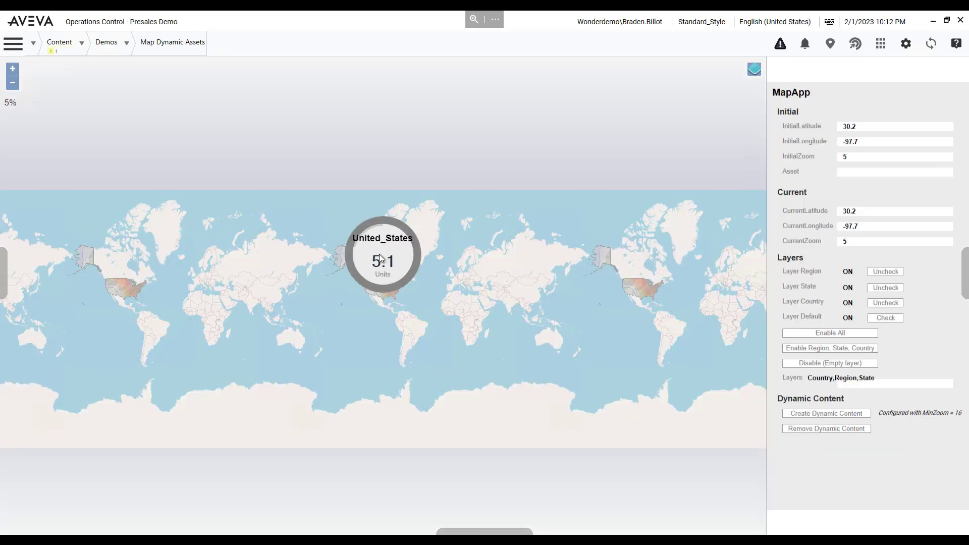
scroll(380, 260, "up", 2)
scroll(418, 326, "up", 2)
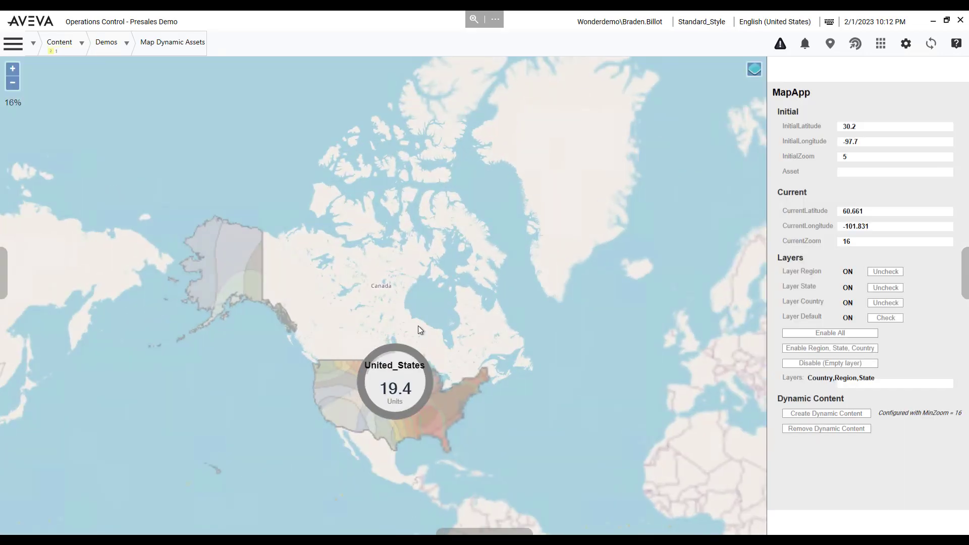
scroll(421, 346, "up", 3)
Step: Pan the map toward Winnipeg and the US Midwest, then show L_DIV's logic in PLCViewer
left_click_drag(425, 285, 426, 174)
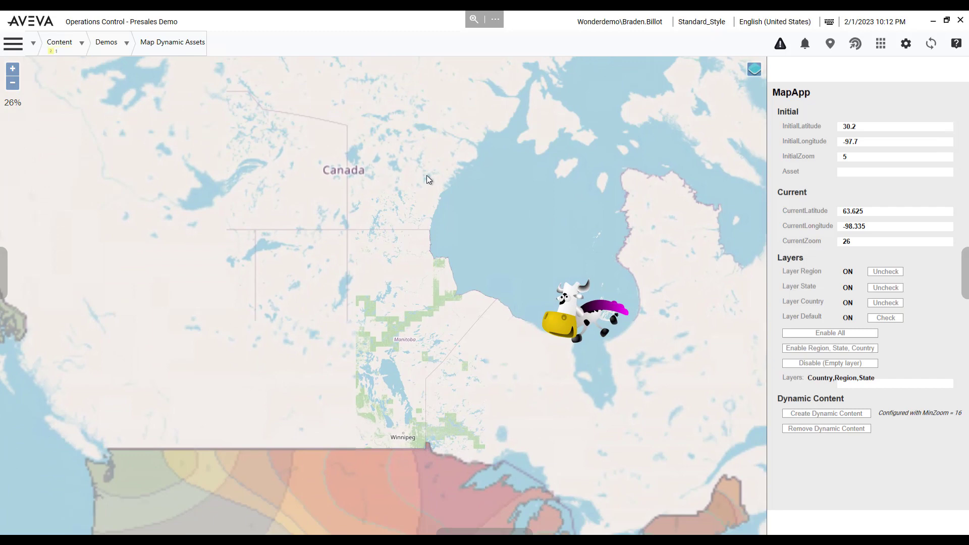
left_click_drag(469, 429, 446, 203)
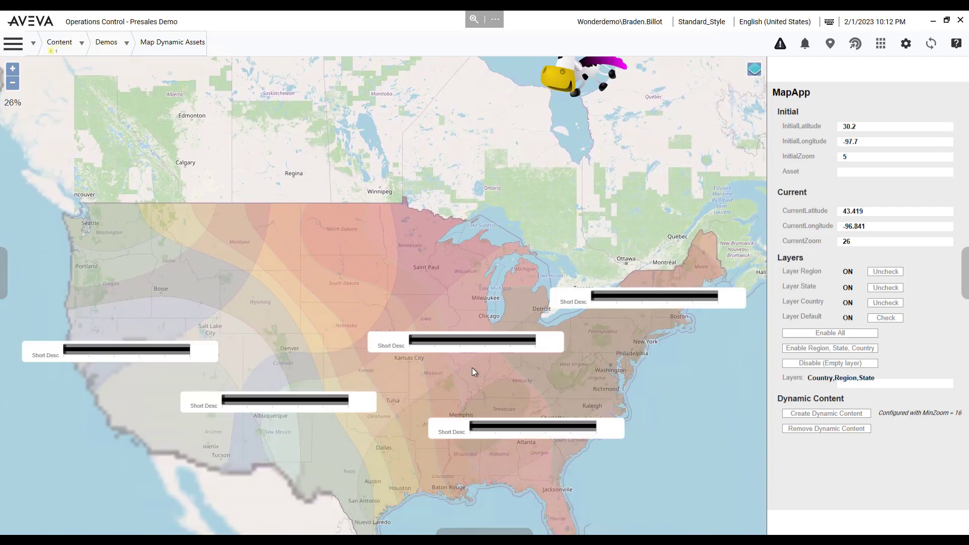
scroll(471, 367, "up", 2)
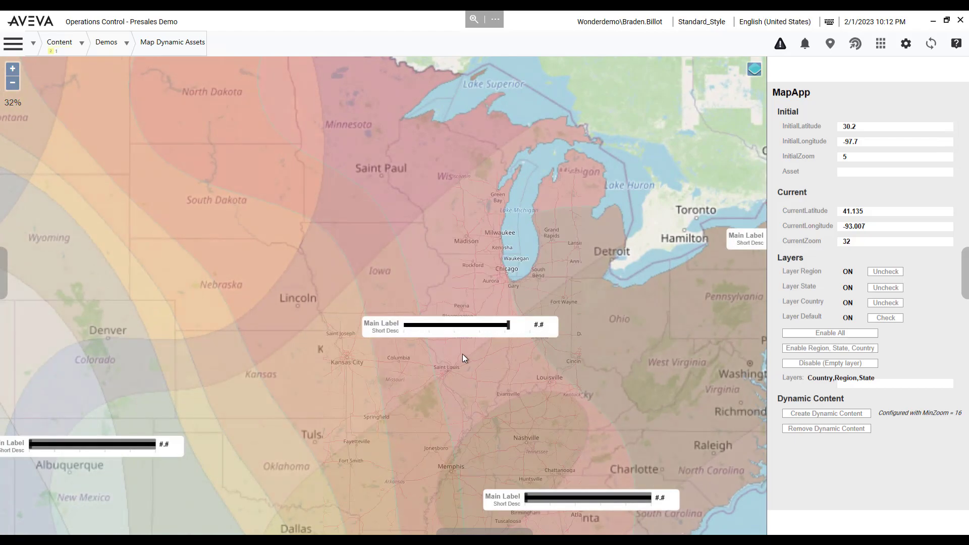
scroll(448, 348, "up", 2)
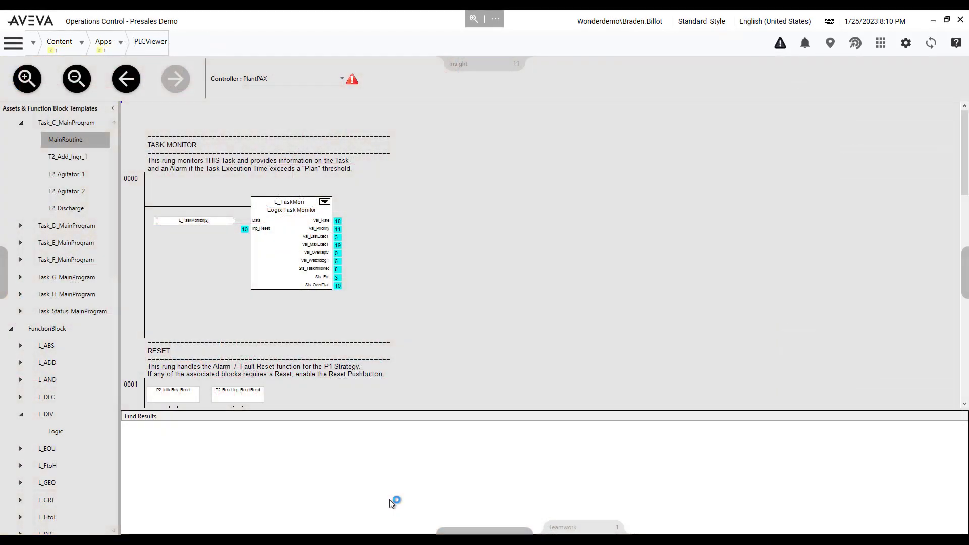
scroll(372, 230, "down", 1)
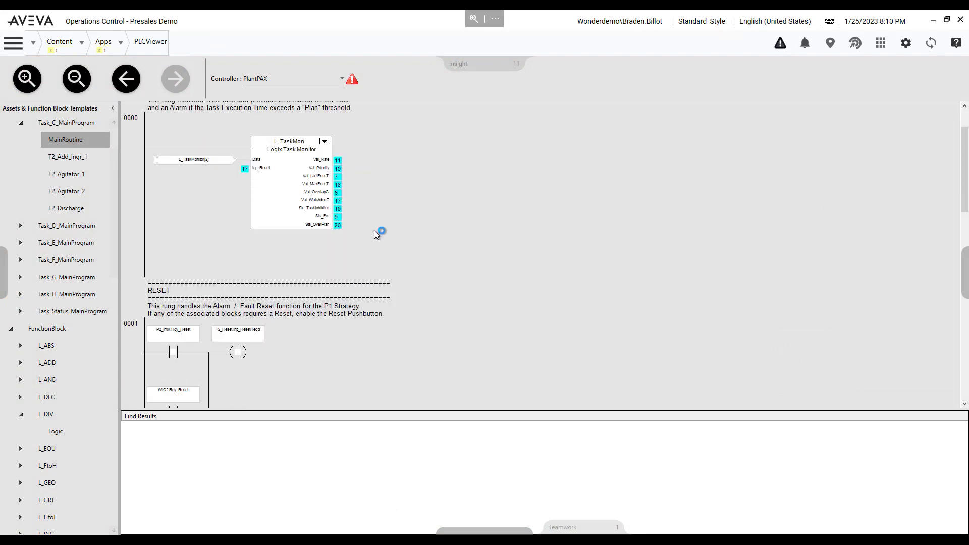
scroll(375, 230, "down", 1)
scroll(374, 230, "down", 1)
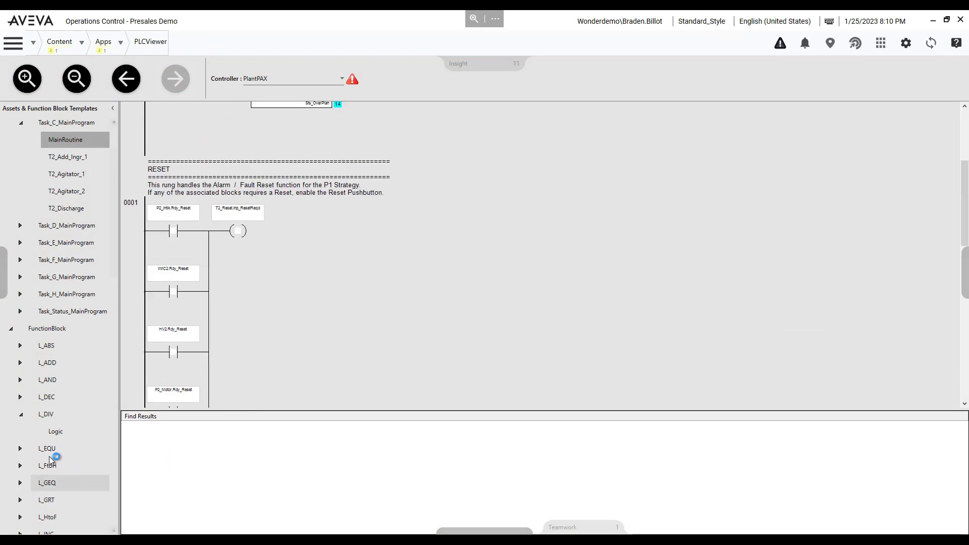
left_click(55, 432)
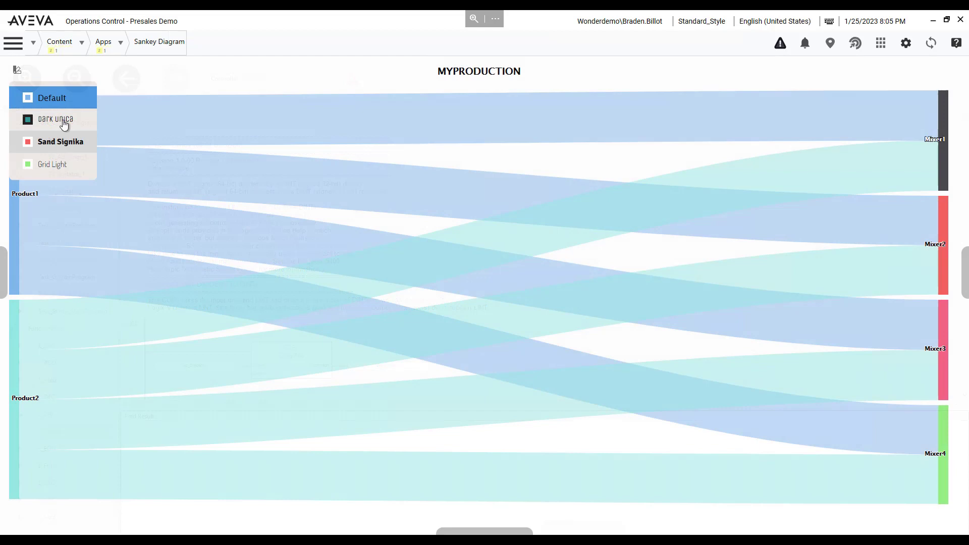
Step: Apply the Dark Unica Sankey theme and create the Discrete State Detection skill 'Flare AI'
left_click(63, 121)
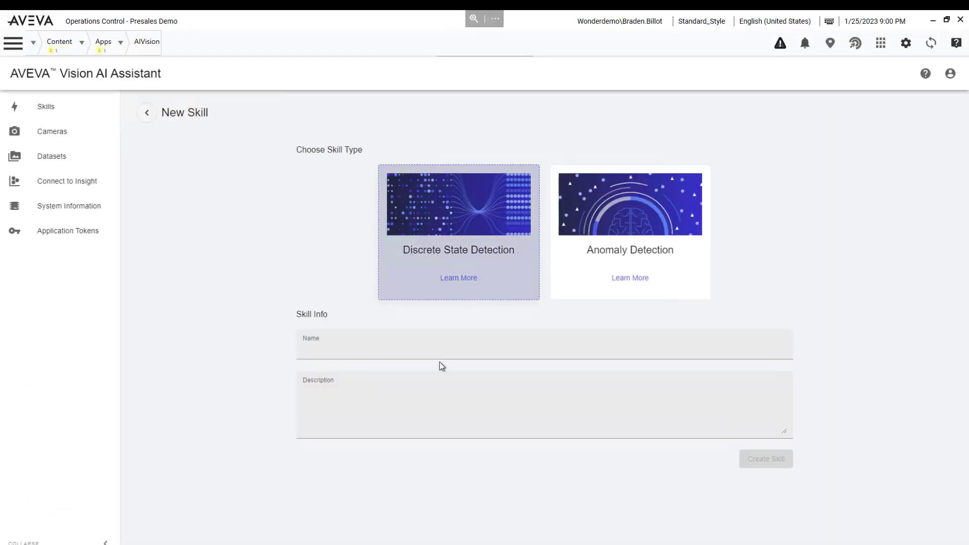
left_click(427, 340)
type("Flare AI")
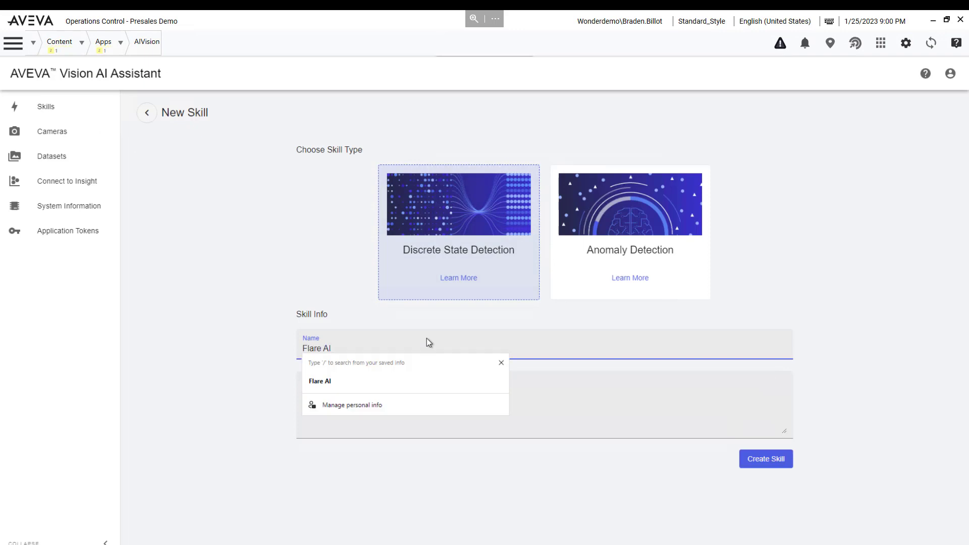
left_click(376, 386)
left_click(757, 464)
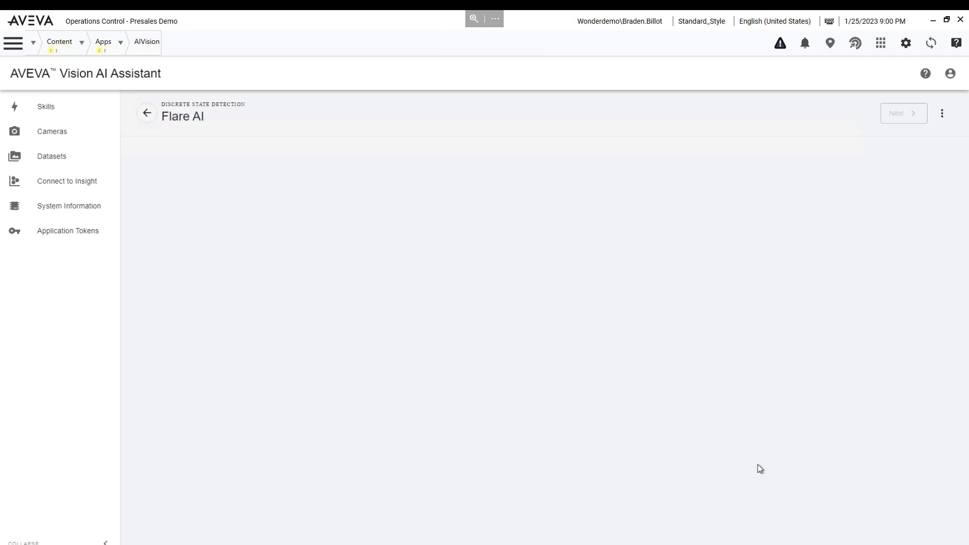
type("O")
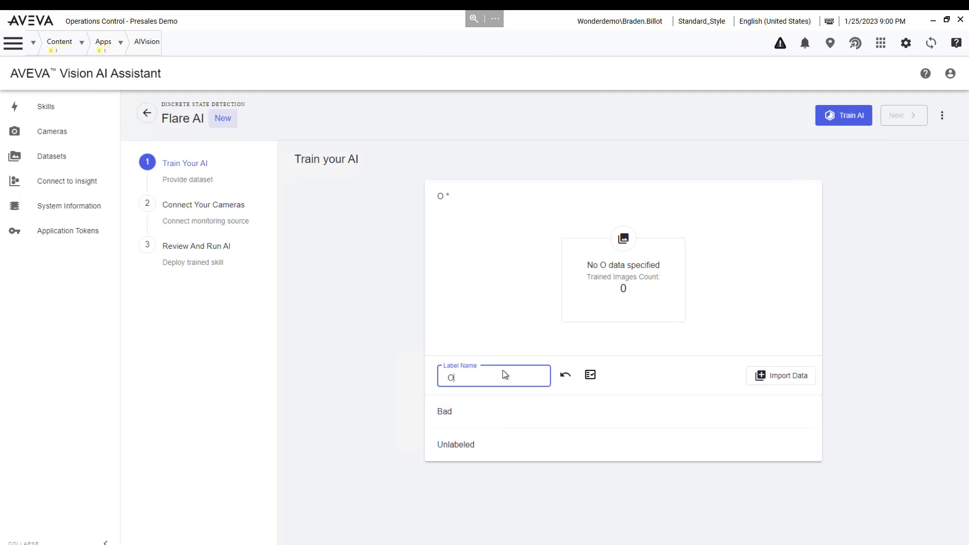
type("ff")
Step: Import frames from the flare video into the Off label at 0.25 FPS
left_click(793, 381)
left_click(833, 197)
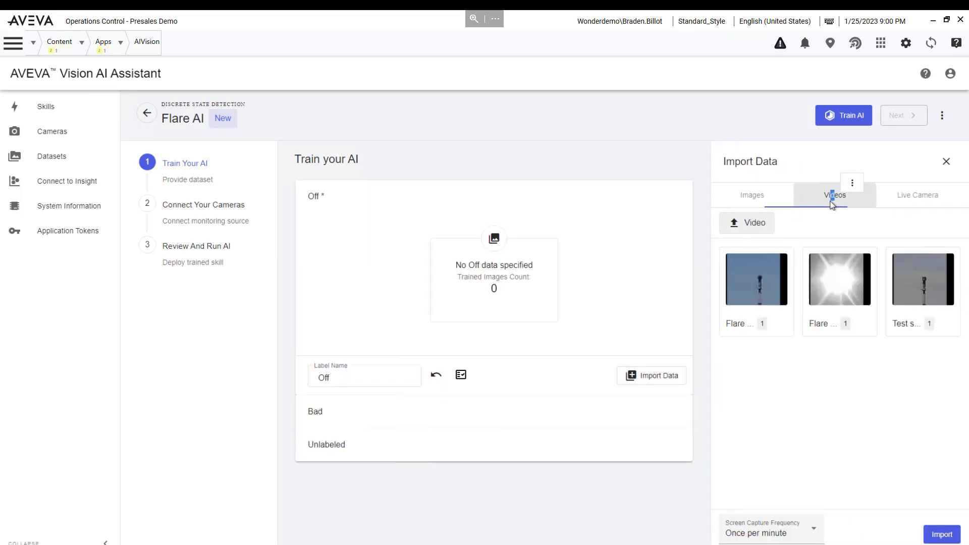
left_click(796, 537)
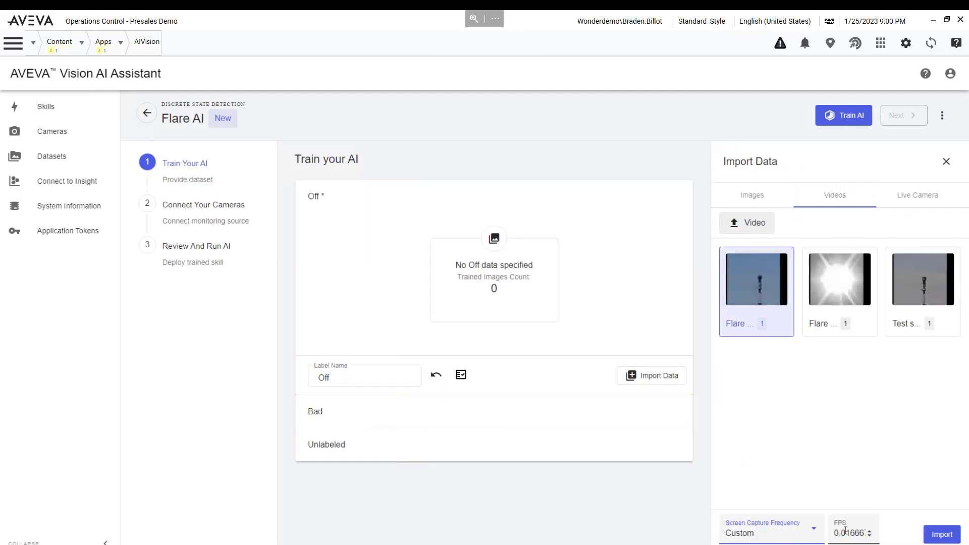
type(".25")
left_click(939, 538)
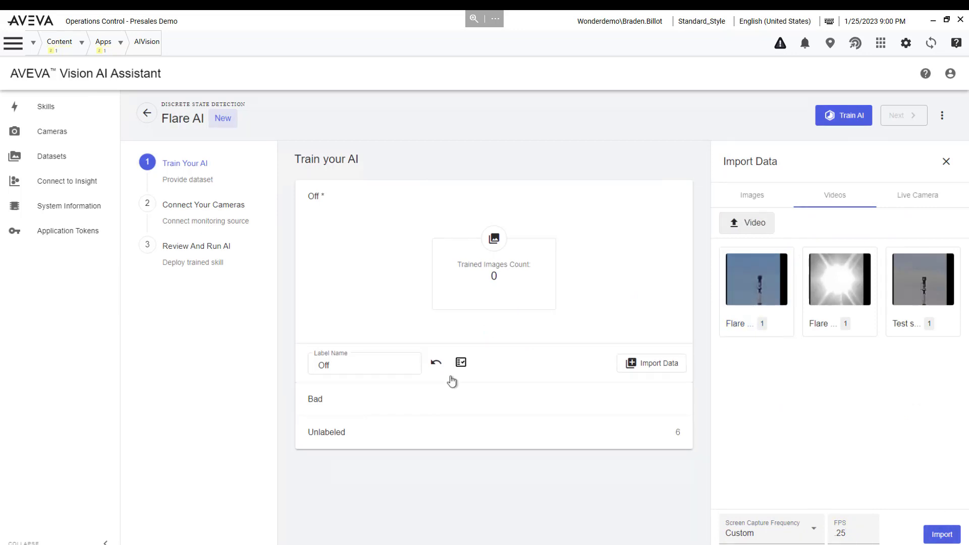
Step: Rename the second label to On
left_click(361, 399)
double_click(361, 395)
type("On")
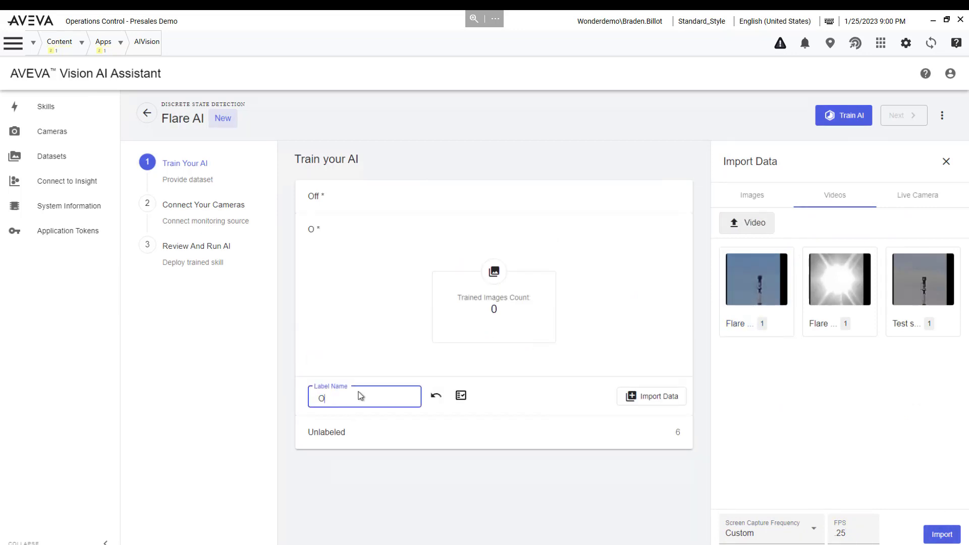
left_click(942, 167)
Step: Import the flare videos as unlabeled images and close the import panel
left_click(791, 401)
left_click(830, 192)
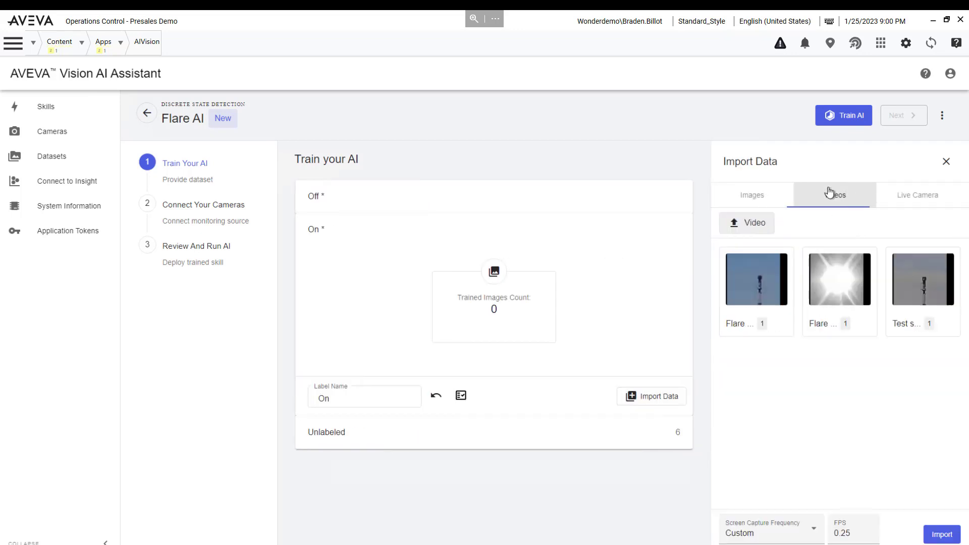
left_click(943, 537)
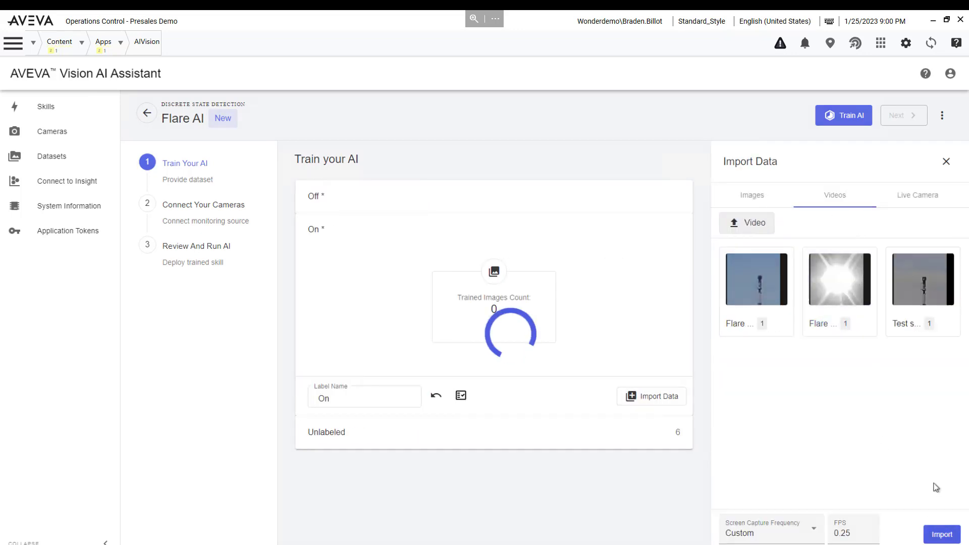
left_click(944, 162)
Step: Label the five unlit-flare untrained images as Good
left_click(623, 379)
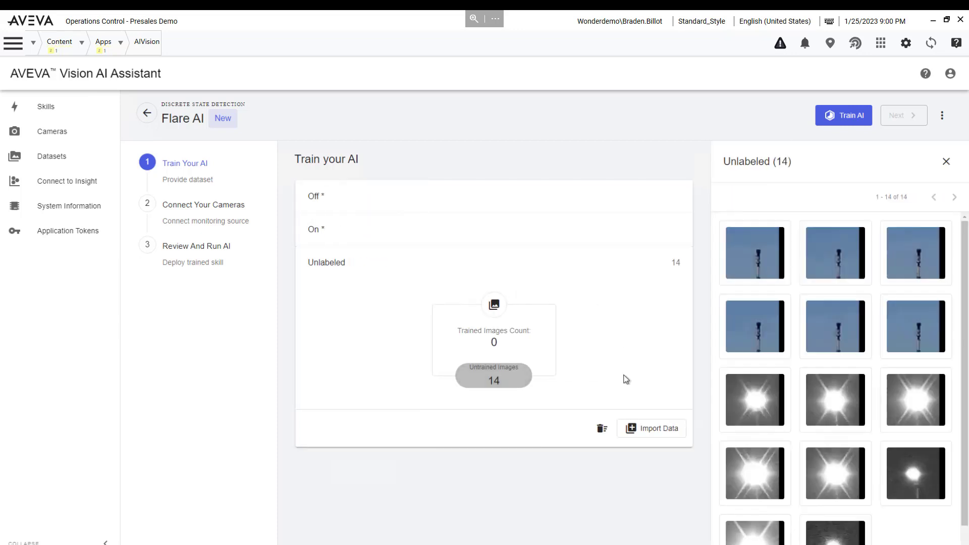
left_click(750, 261)
left_click(844, 259)
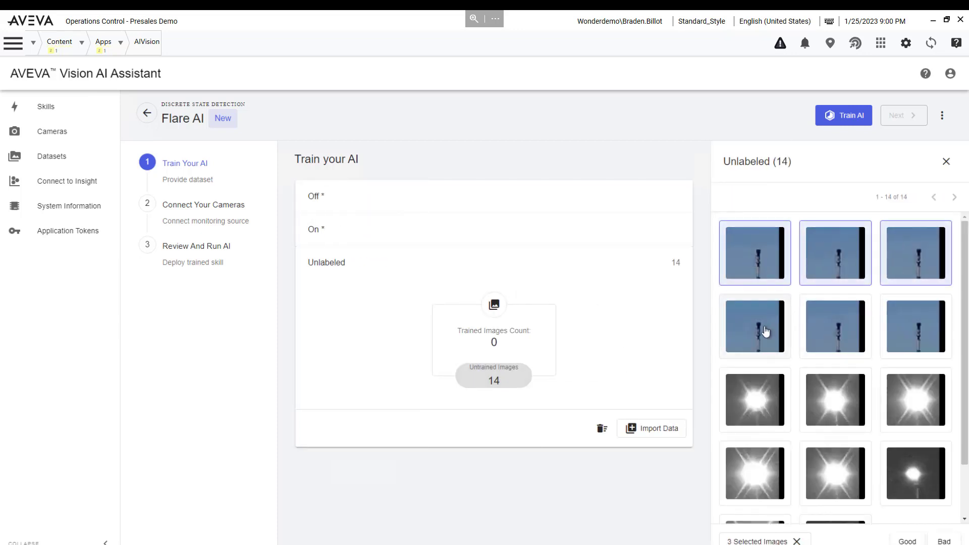
left_click(765, 331)
left_click(834, 330)
left_click(912, 333)
left_click(907, 541)
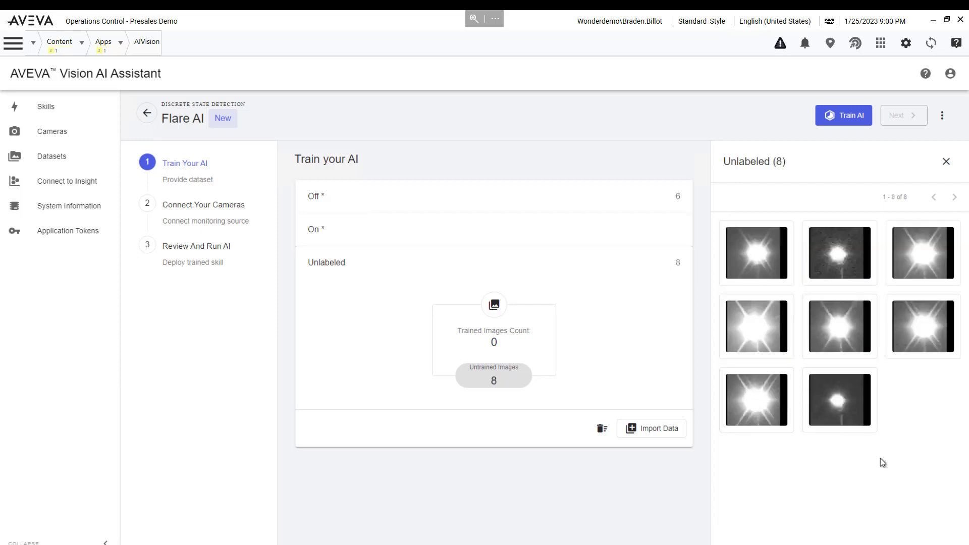
Step: Label the eight burning-flare images as Bad
left_click(759, 258)
left_click(839, 257)
left_click(921, 261)
left_click(920, 350)
left_click(863, 345)
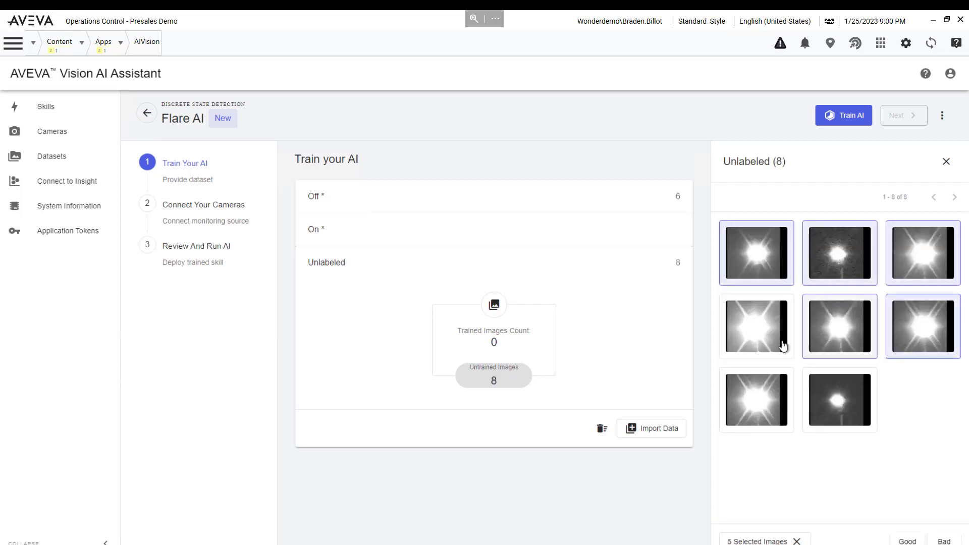
left_click(782, 346)
left_click(762, 393)
left_click(837, 401)
left_click(944, 541)
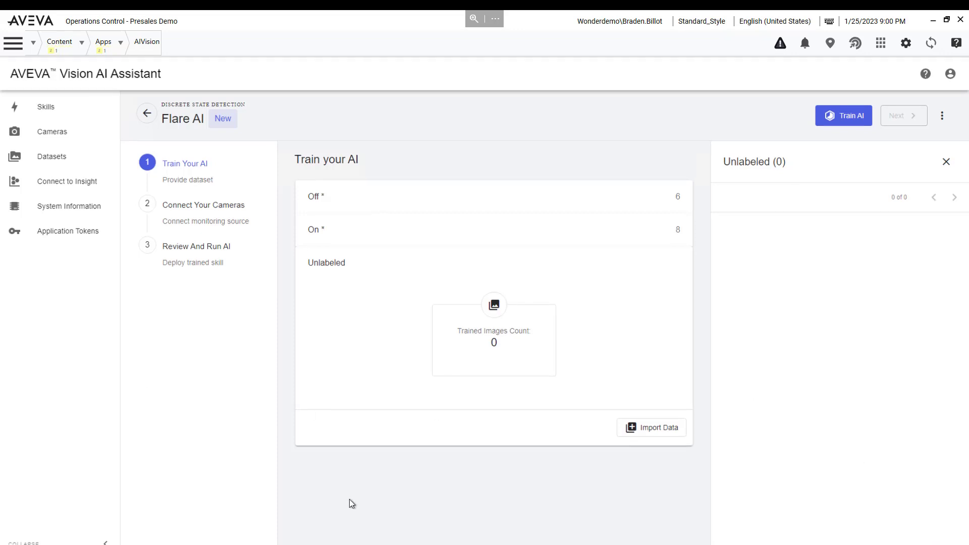
Step: Train Flare AI, connect it to the Flare Test data camera, and deploy it
left_click(845, 117)
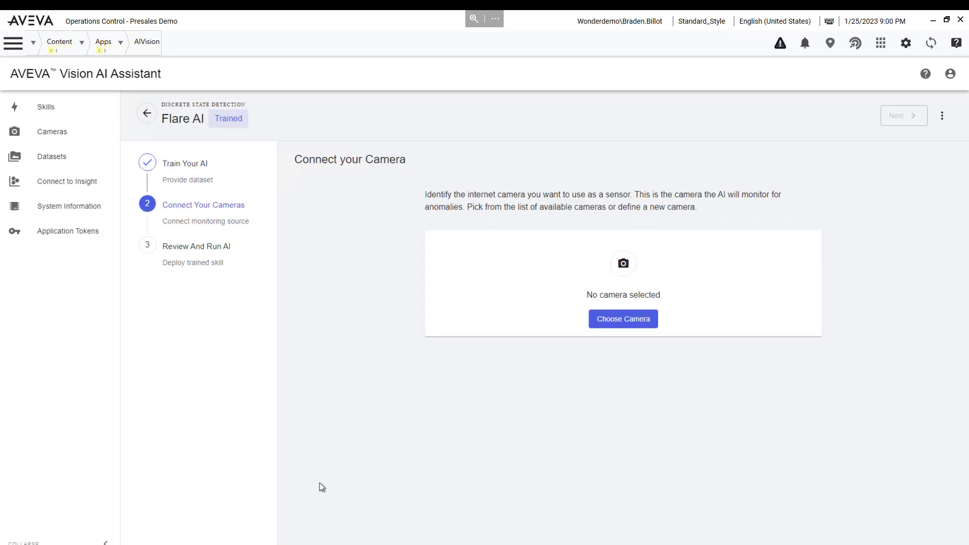
left_click(631, 321)
left_click(817, 268)
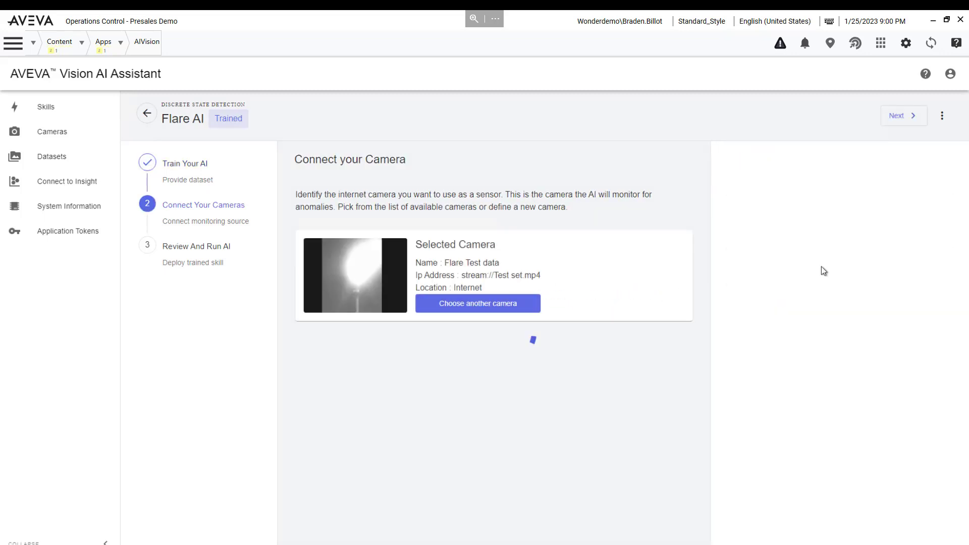
left_click(899, 121)
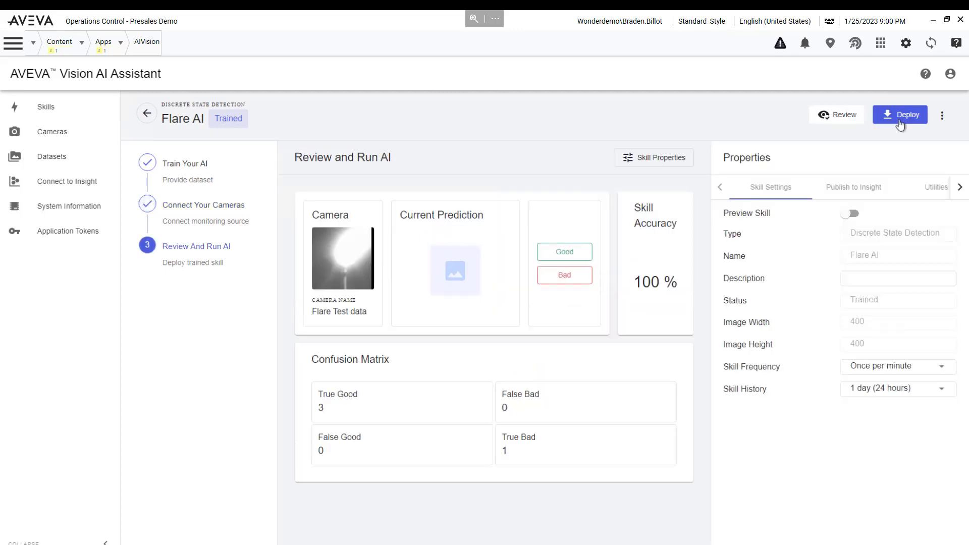
left_click(902, 121)
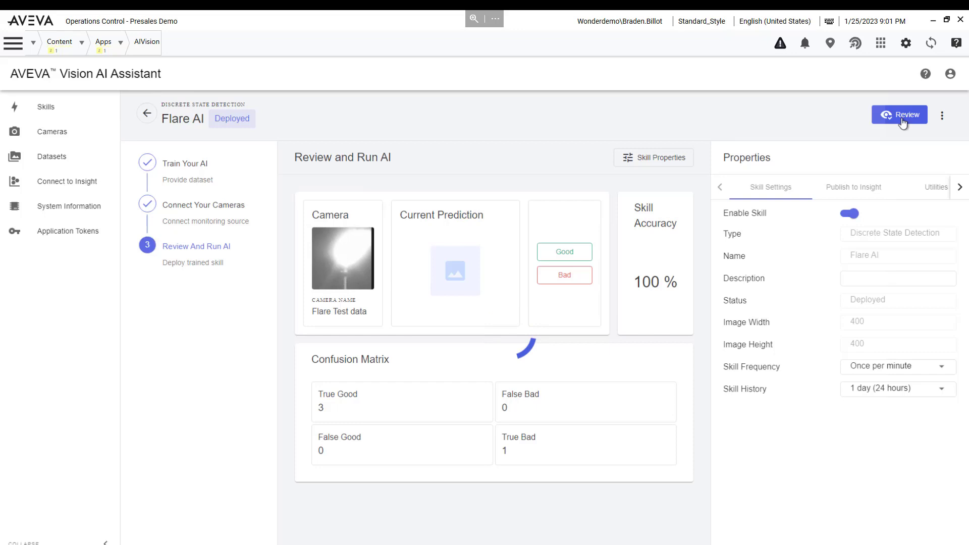
left_click(903, 118)
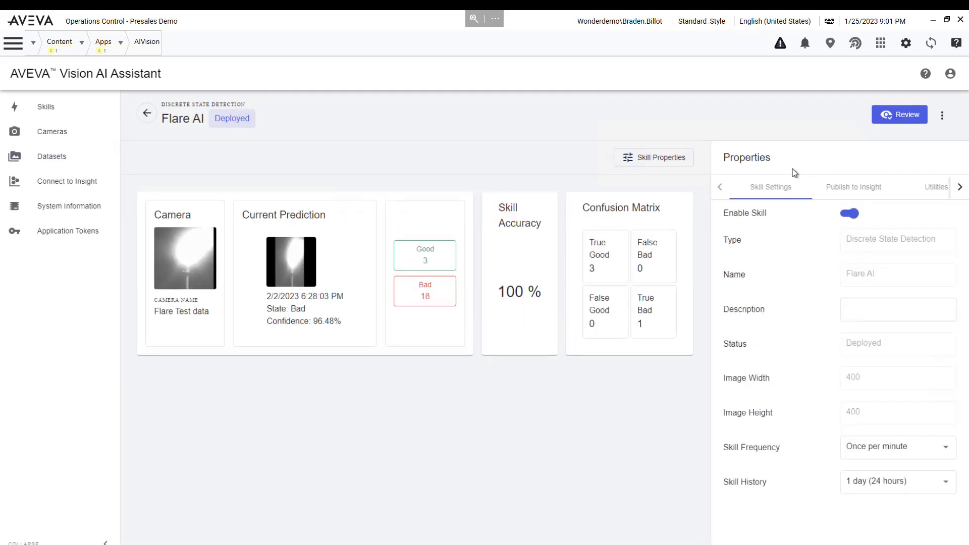
Step: Confirm three flare predictions as Bad and two unlit-flare predictions as Good
left_click(907, 115)
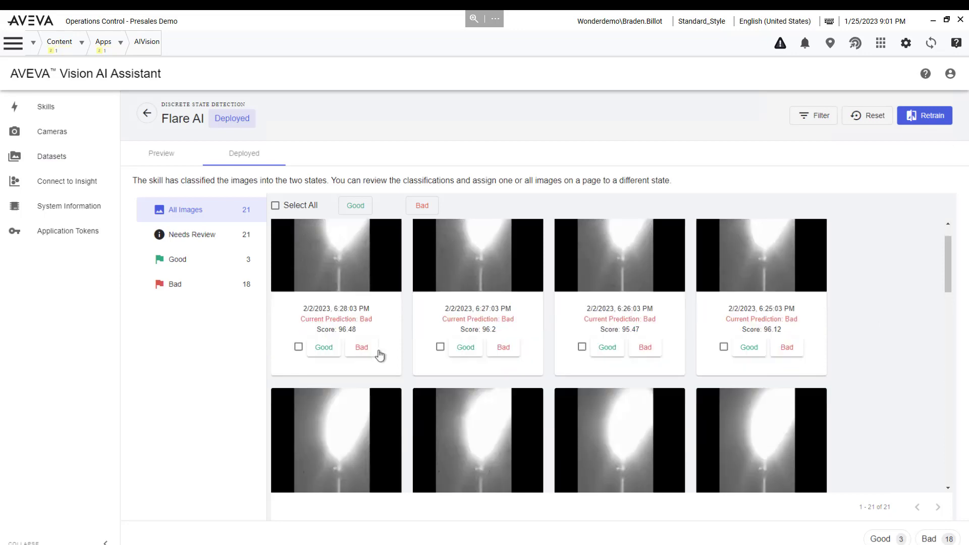
scroll(375, 353, "down", 2)
left_click(362, 265)
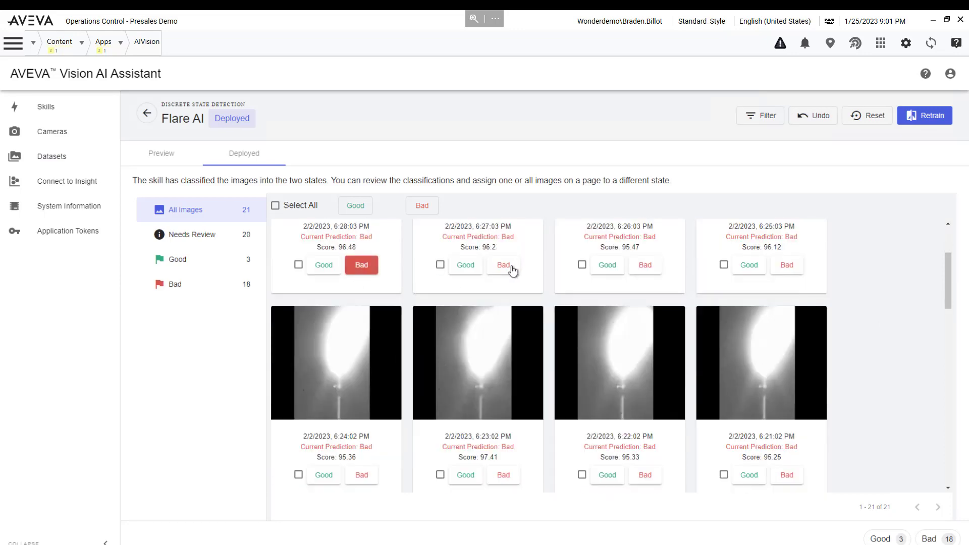
left_click(503, 266)
left_click(645, 265)
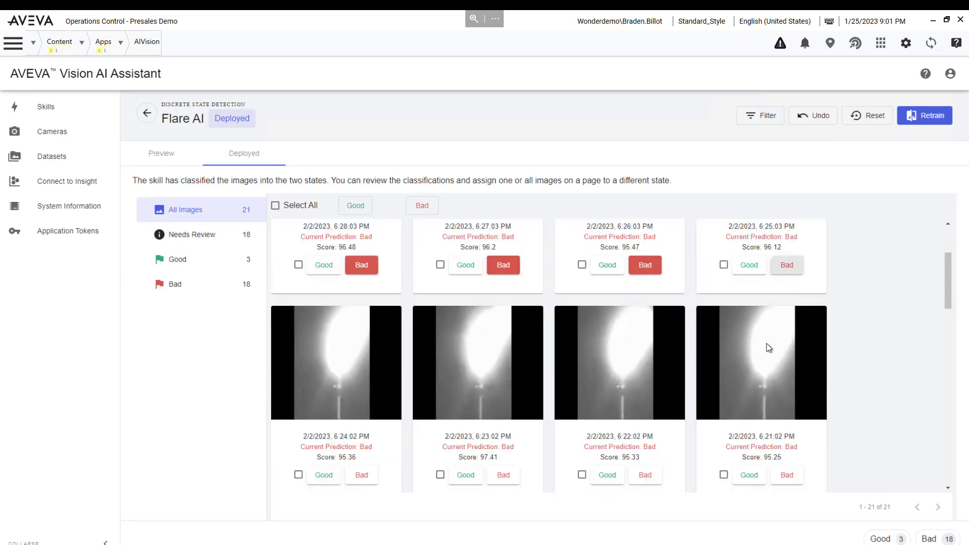
scroll(767, 348, "down", 2)
scroll(758, 344, "down", 5)
left_click(452, 404)
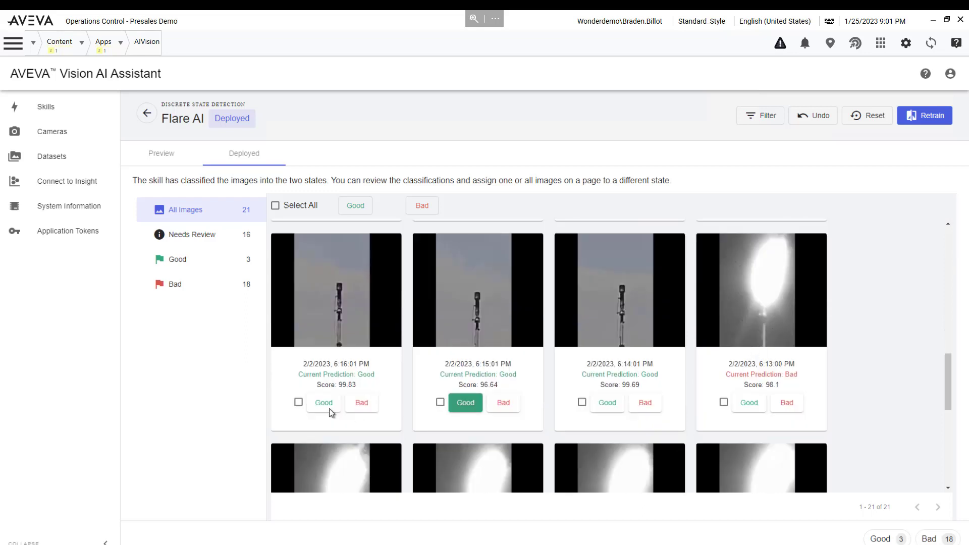
left_click(328, 408)
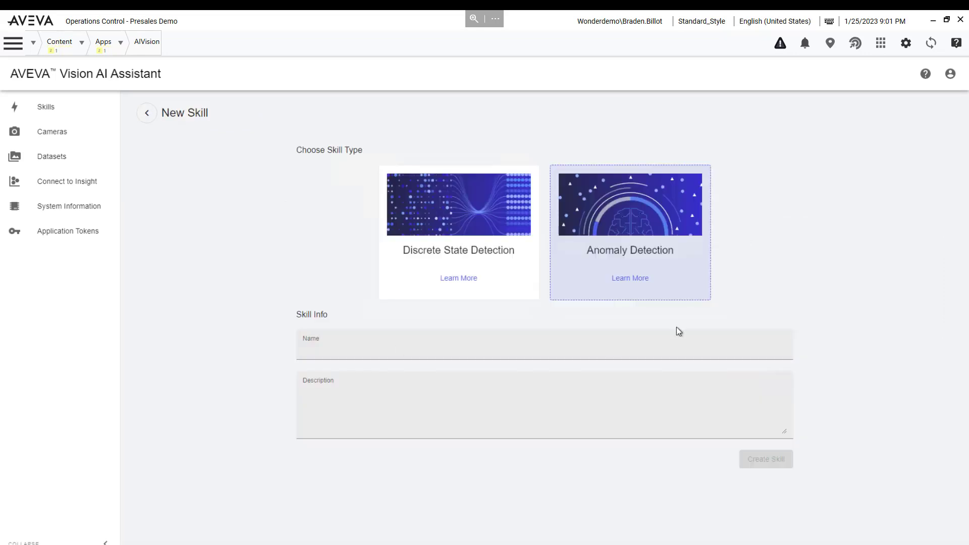
Step: Create 'Anomaly Detection 1', import the 305-image good dataset, and train it
left_click(613, 350)
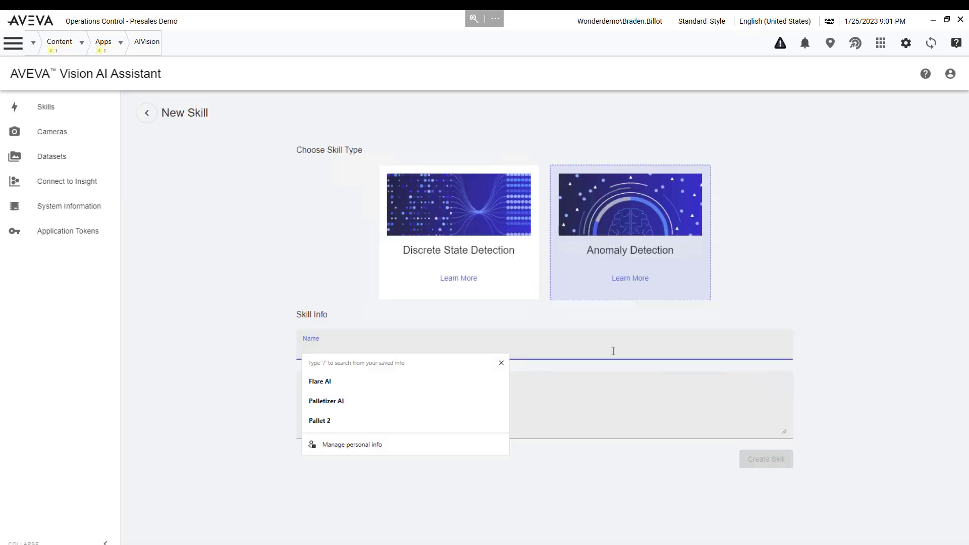
type("Anomaly Detection 1")
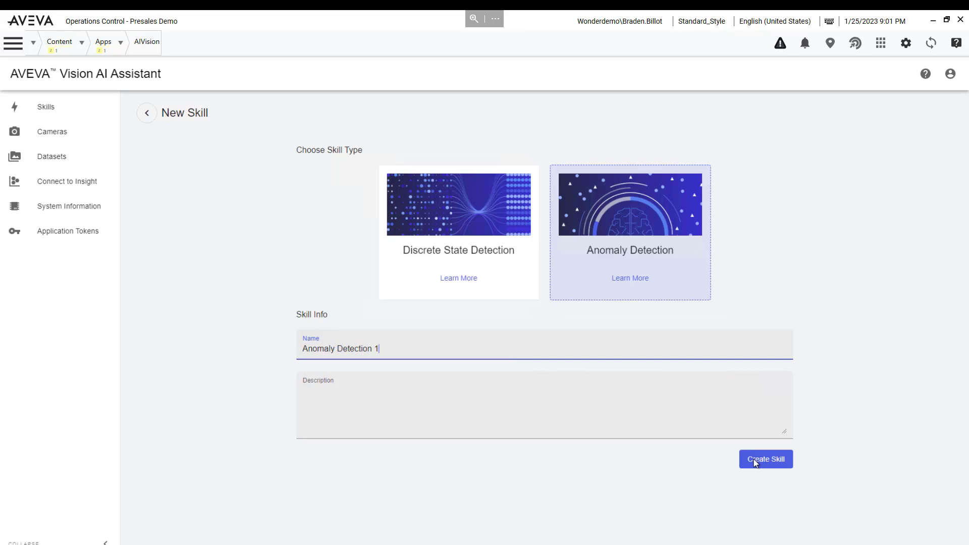
left_click(755, 460)
left_click(781, 416)
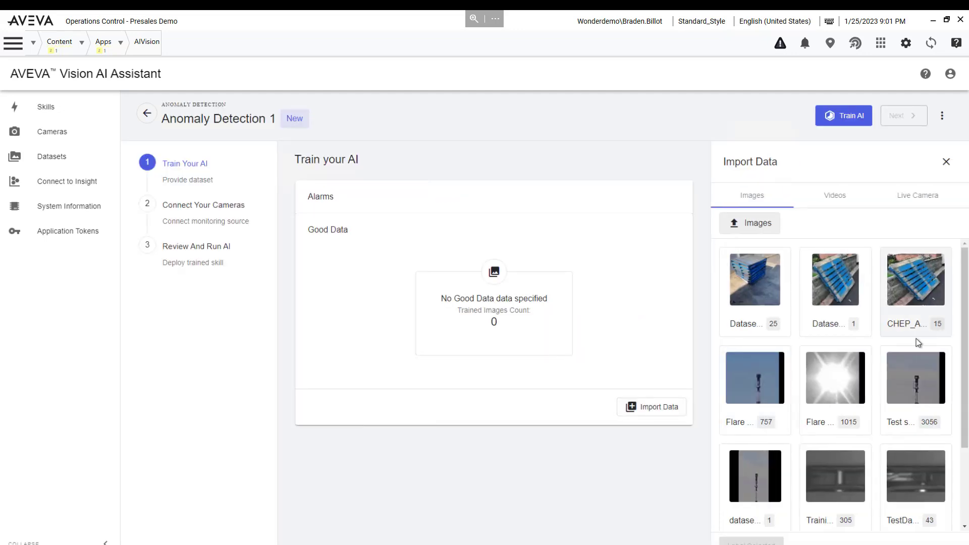
scroll(915, 342, "down", 3)
left_click(832, 370)
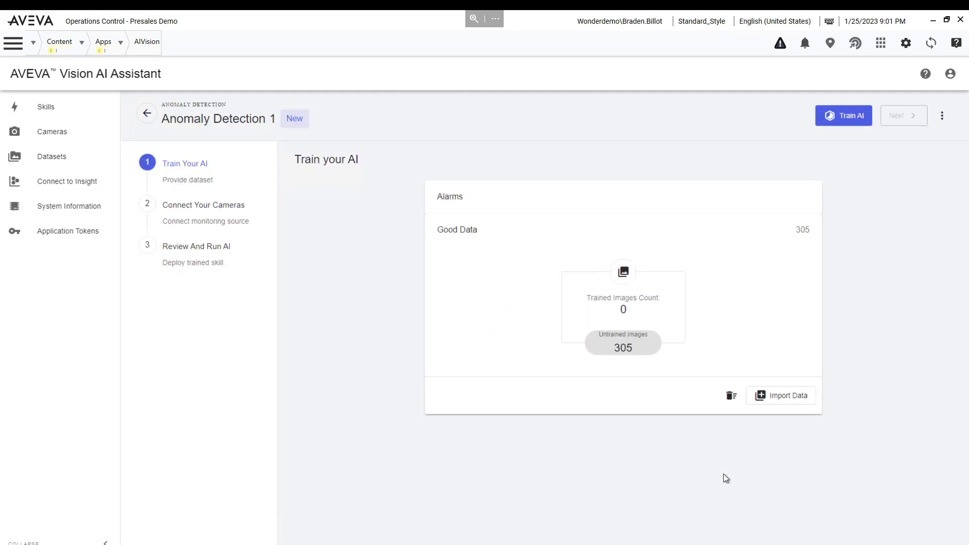
left_click(851, 121)
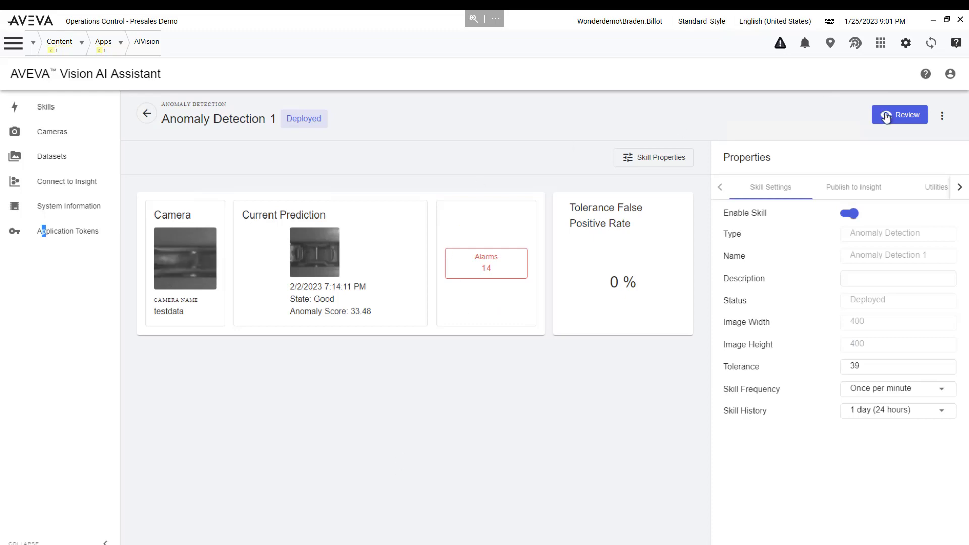
scroll(320, 344, "down", 3)
scroll(580, 341, "down", 2)
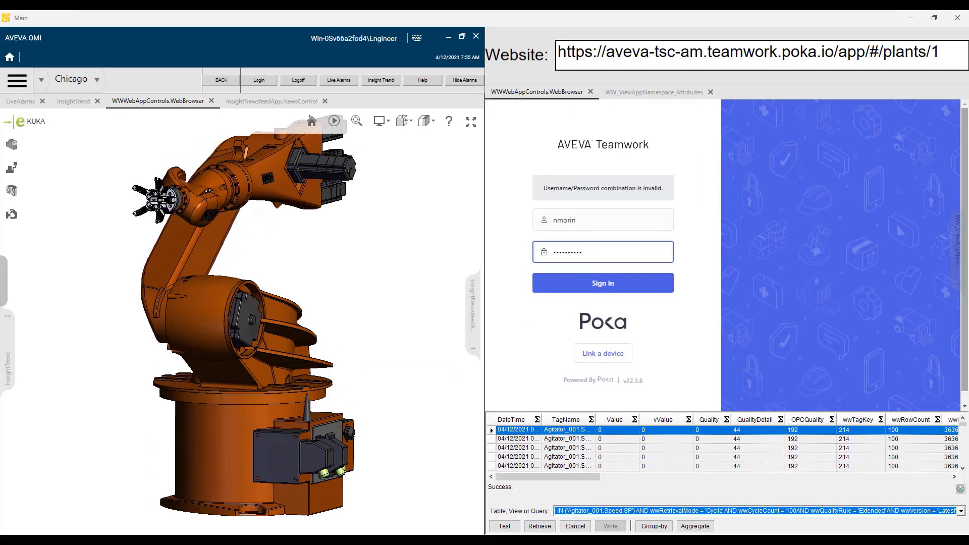
Step: Sign in to Teamwork and navigate to Line_001 > Workstation_001 > Case_Packer
left_click(616, 293)
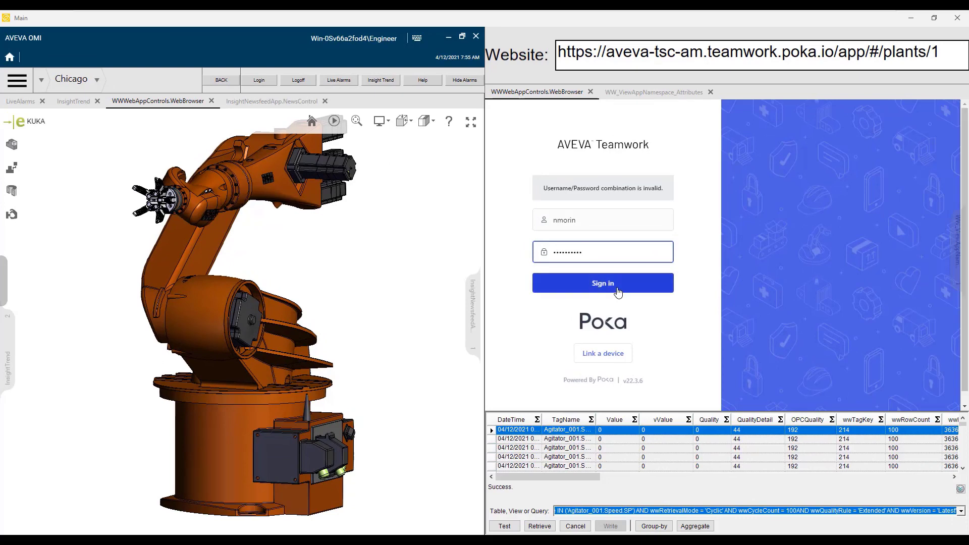
left_click(617, 292)
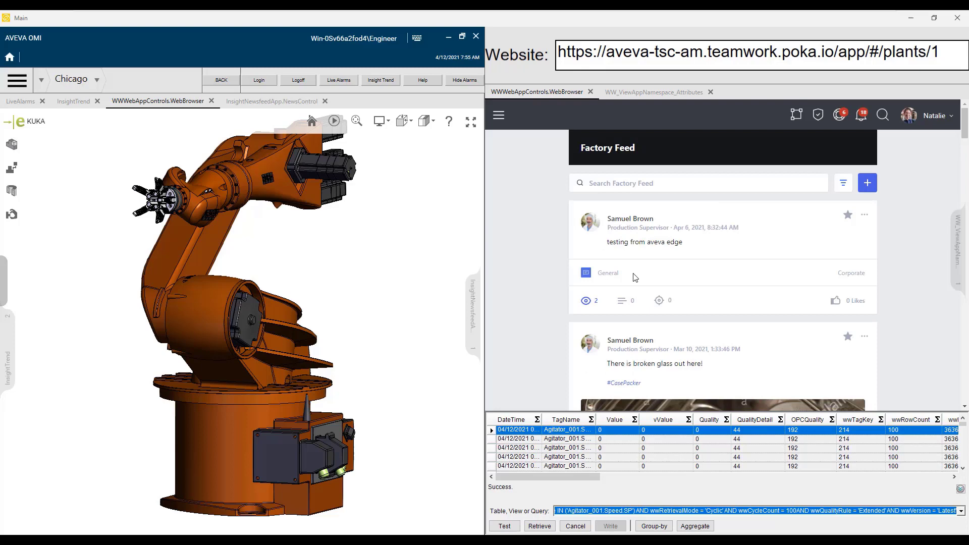
scroll(695, 219, "down", 3)
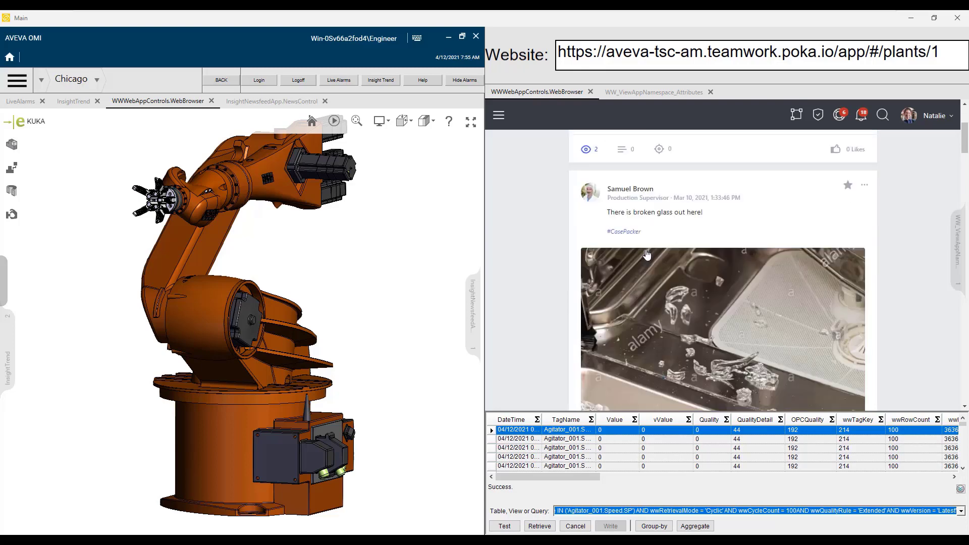
scroll(872, 258, "down", 3)
scroll(872, 257, "down", 3)
scroll(584, 222, "down", 3)
scroll(585, 221, "down", 1)
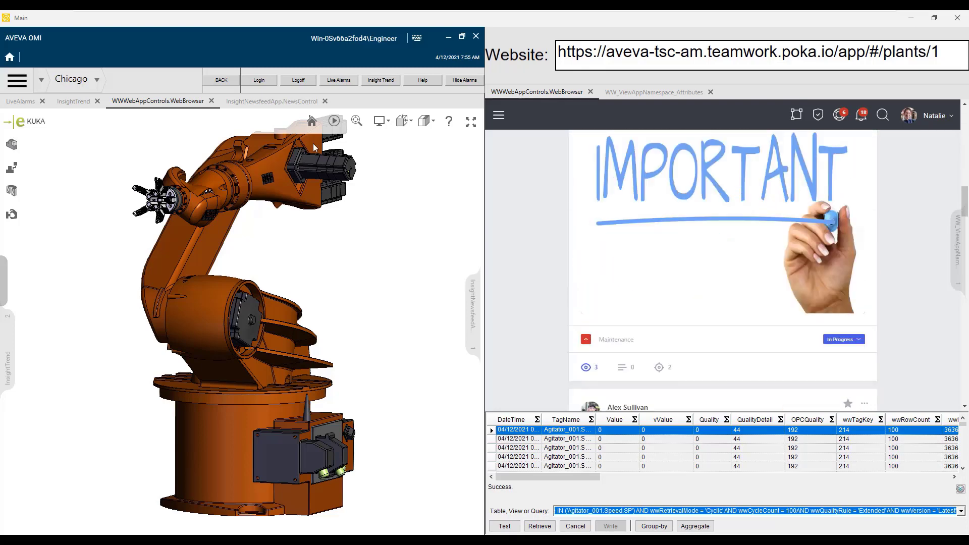
left_click(100, 80)
left_click(74, 102)
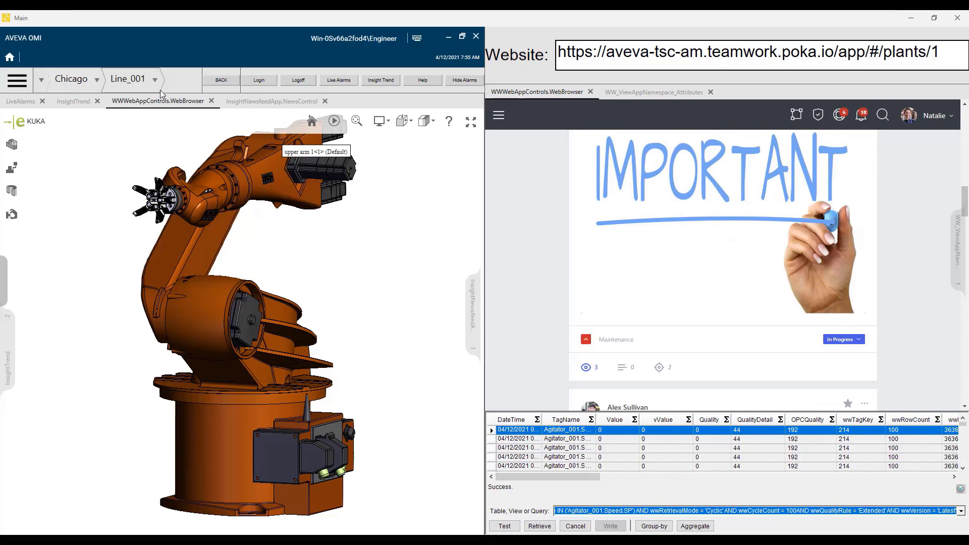
left_click(155, 80)
left_click(155, 110)
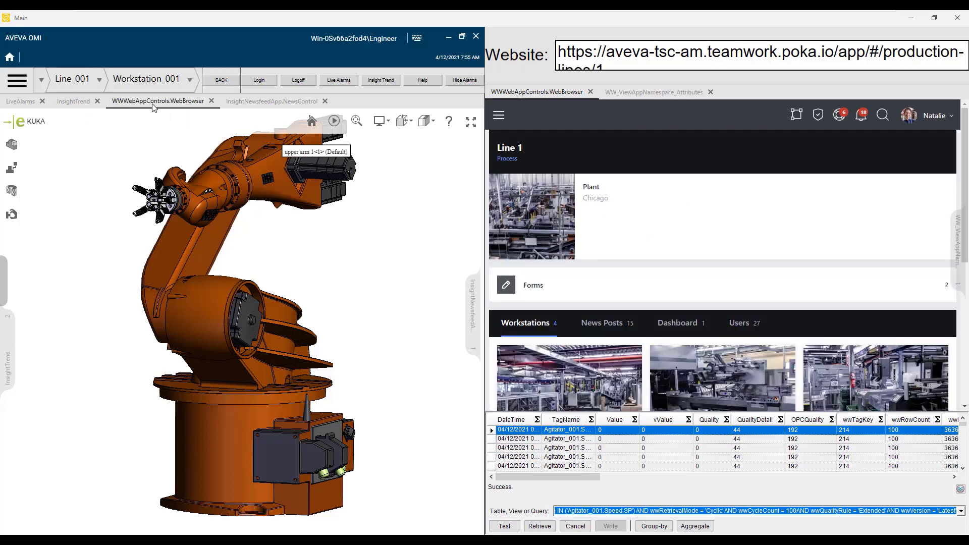
left_click(191, 79)
left_click(152, 112)
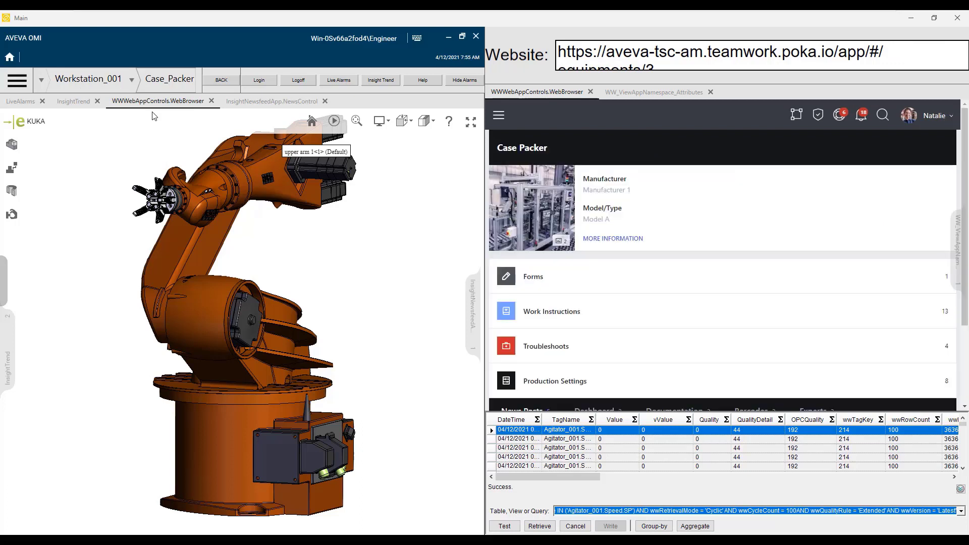
Step: Play the Case Packer's Lockout Procedure (LOTO) work-instruction video
left_click(564, 323)
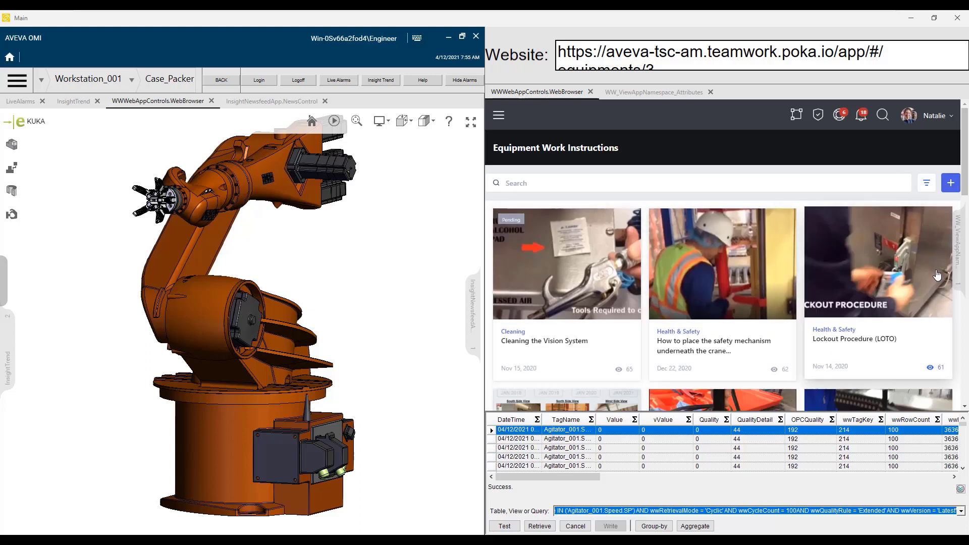
left_click(936, 274)
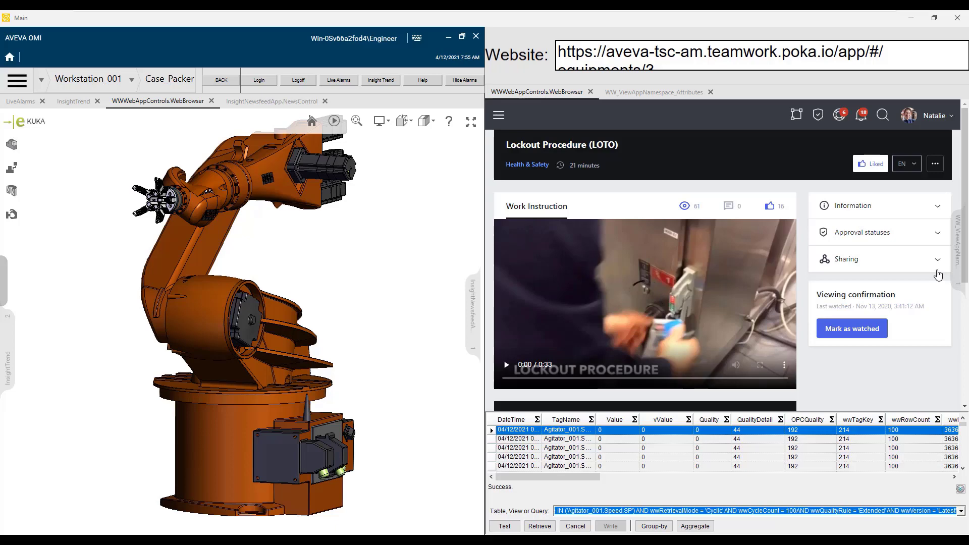
left_click(506, 367)
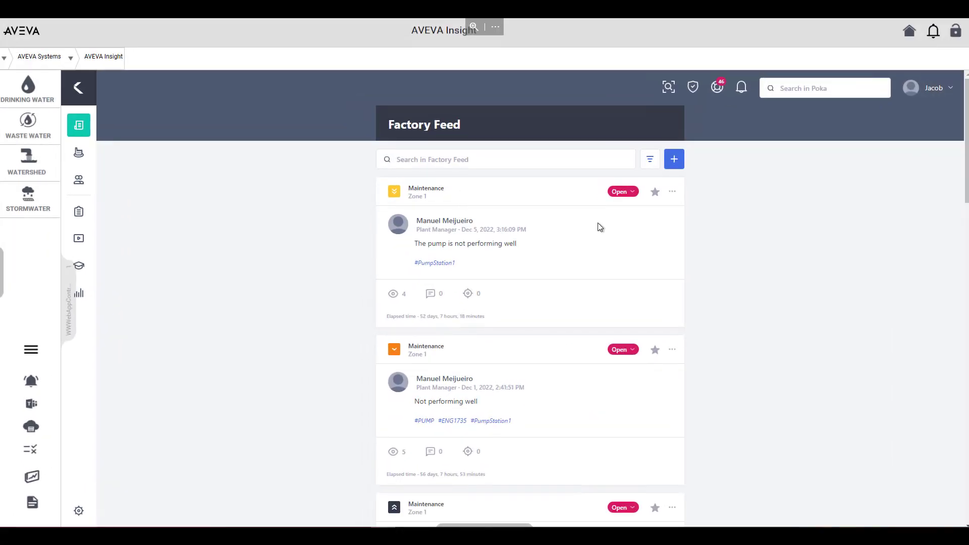
scroll(597, 227, "down", 1)
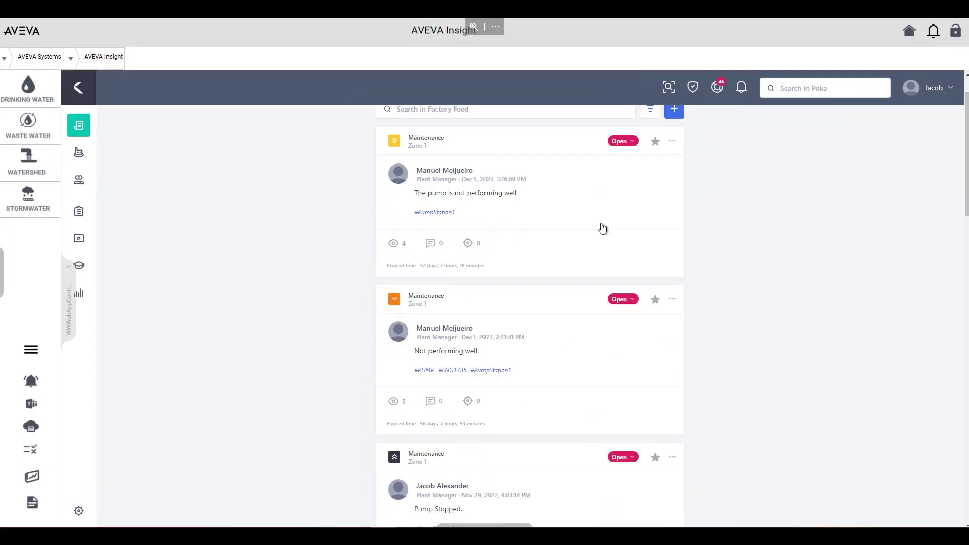
scroll(599, 228, "down", 2)
scroll(602, 228, "down", 2)
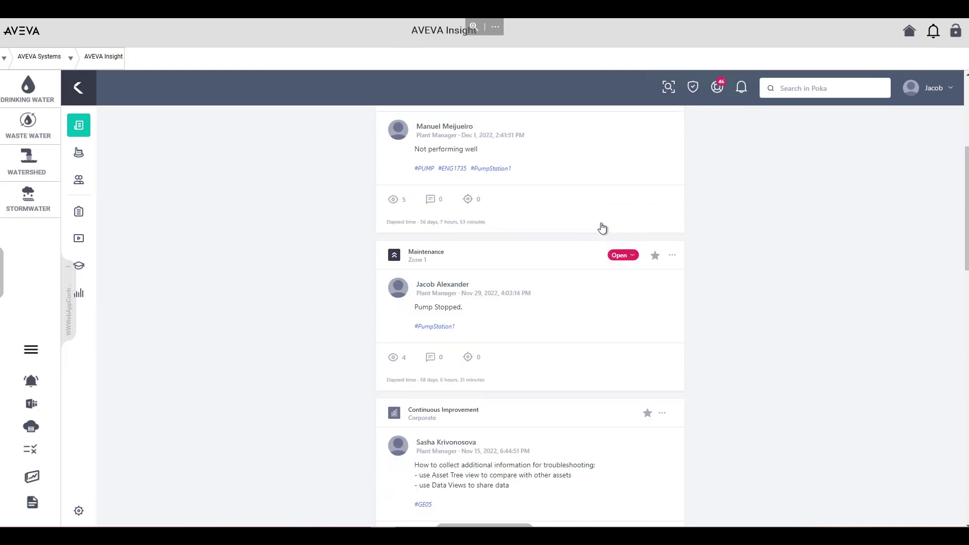
Step: Open the PumpStation1 asset page, view its experts, then return to its news posts
left_click(417, 326)
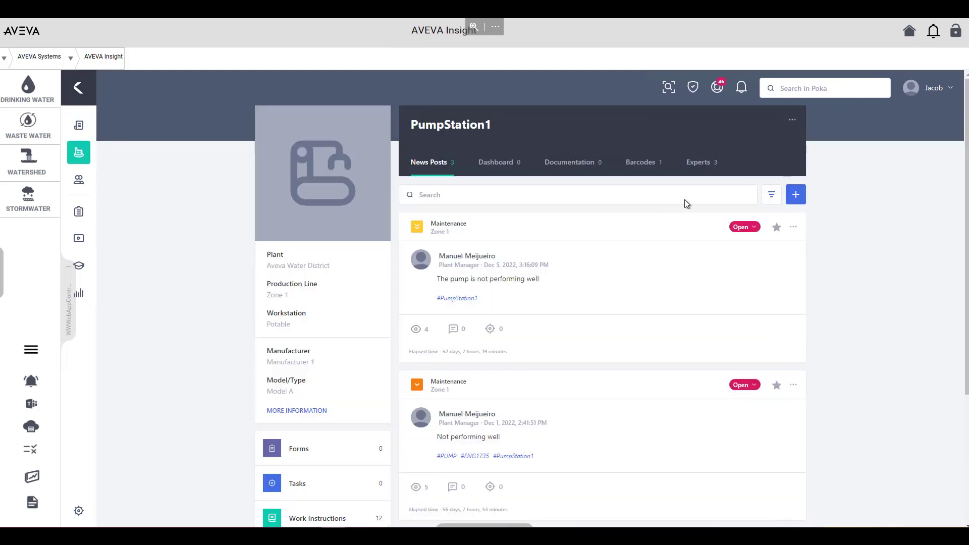
left_click(698, 162)
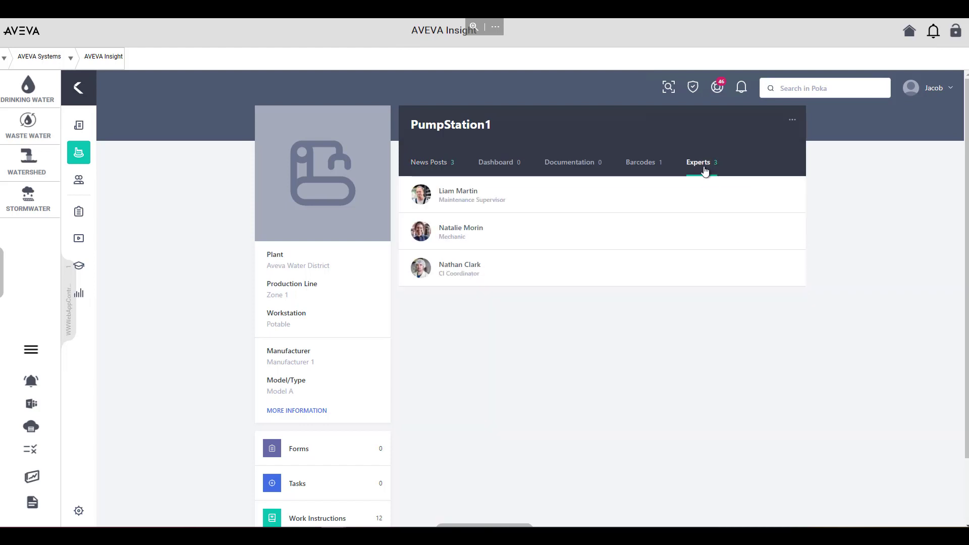
left_click(429, 163)
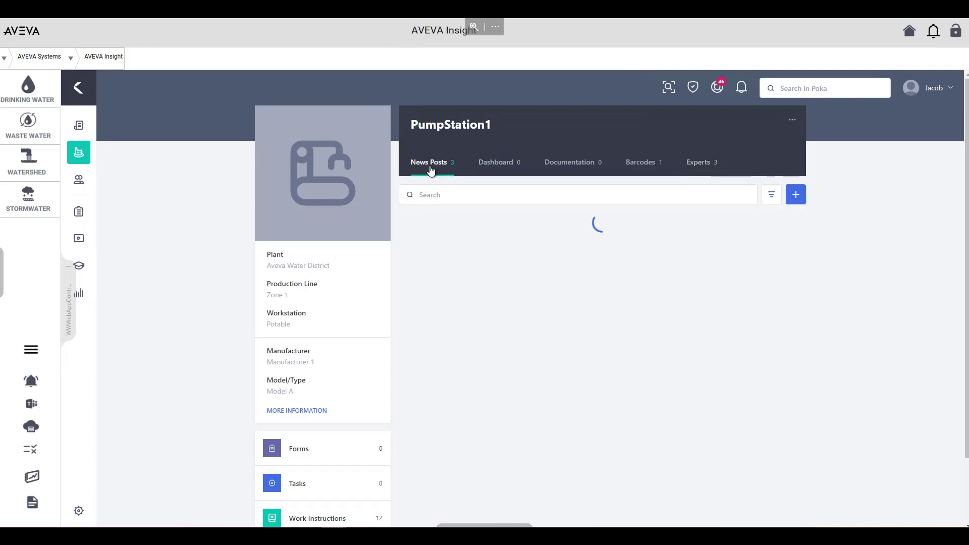
scroll(498, 309, "down", 2)
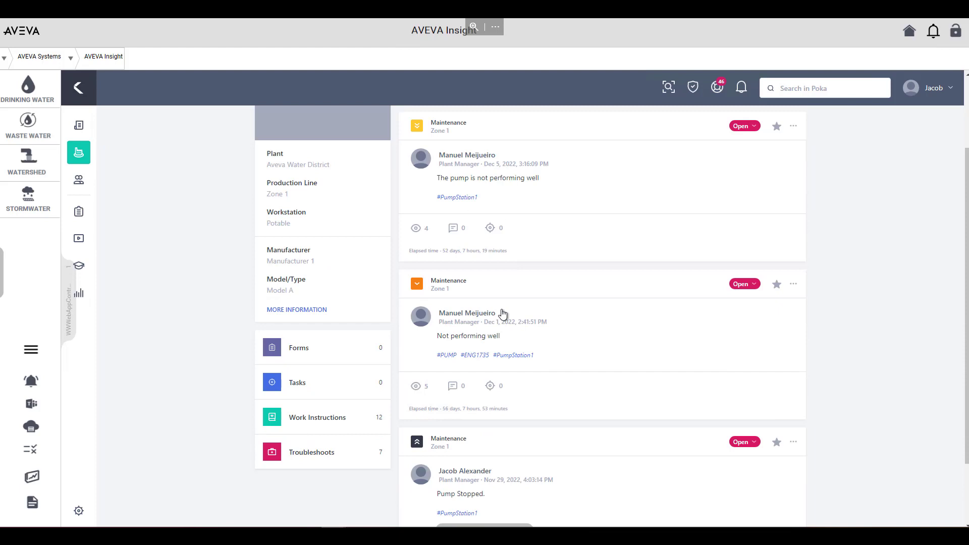
scroll(580, 337, "down", 1)
scroll(581, 338, "down", 1)
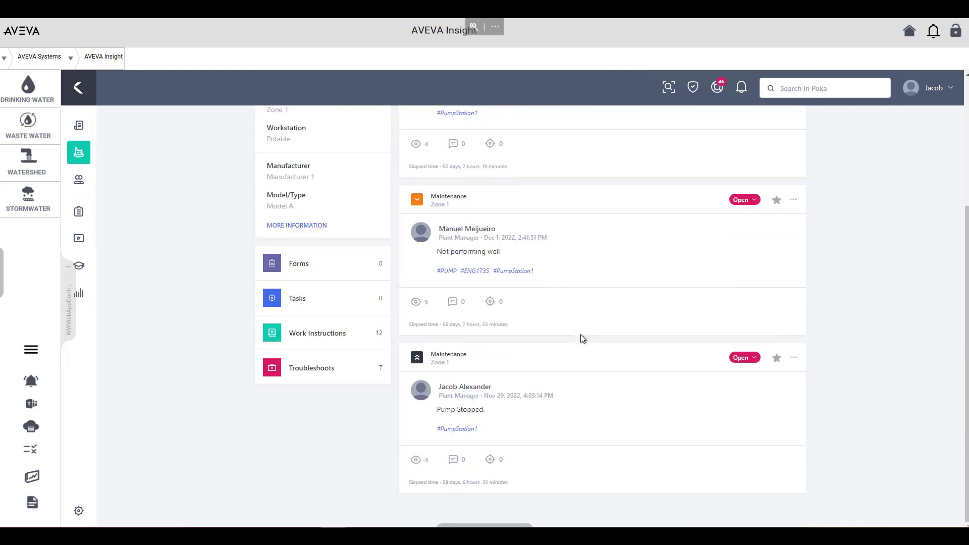
Step: Open the LOCKOUT-TAGOUT PROCEDURE OSHA CFR 1910.147 (PDF) instruction from the Training Content library
left_click(78, 240)
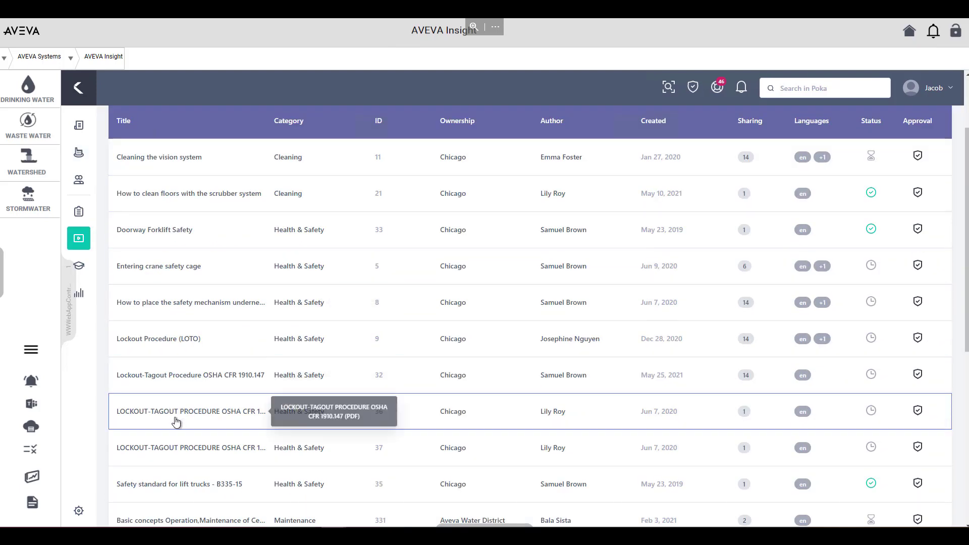
left_click(176, 421)
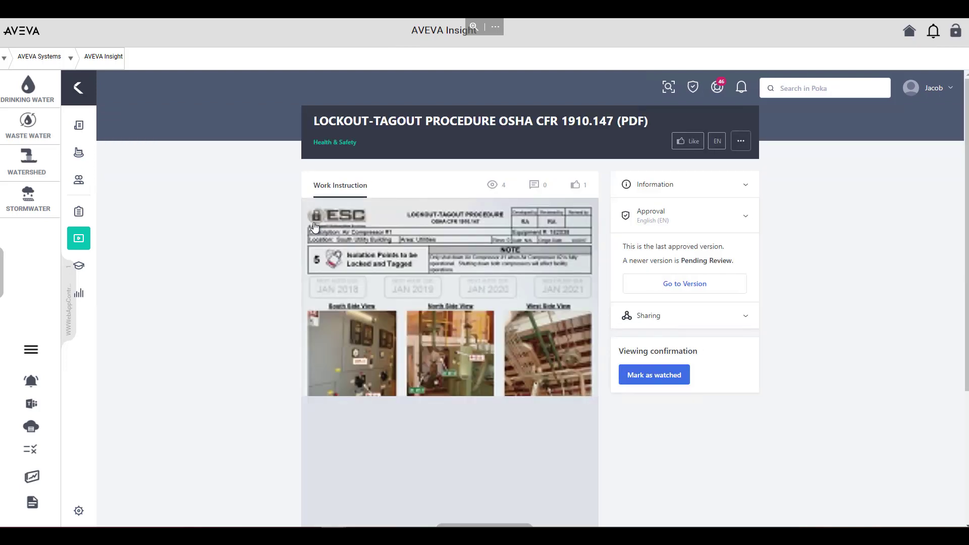
scroll(498, 274, "down", 1)
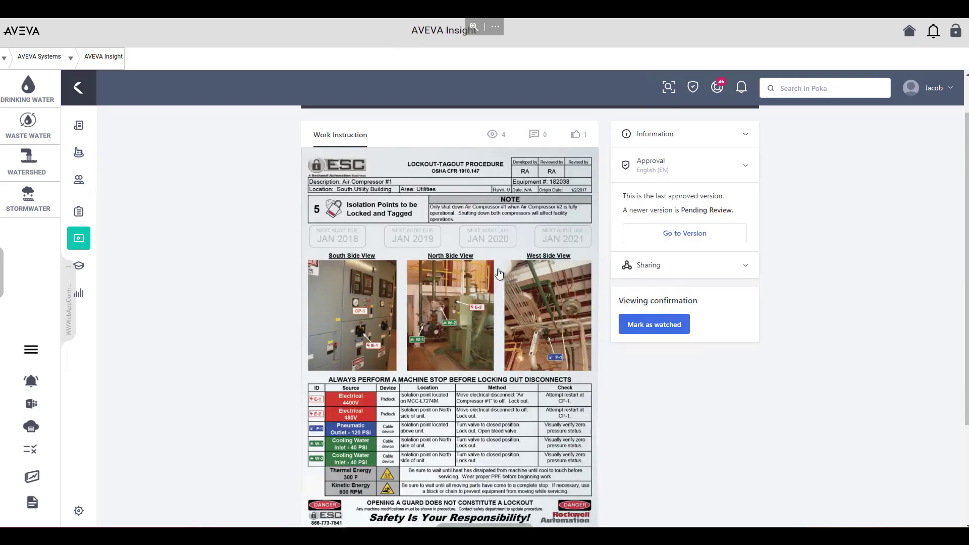
scroll(499, 275, "down", 1)
scroll(499, 274, "down", 1)
scroll(498, 274, "down", 1)
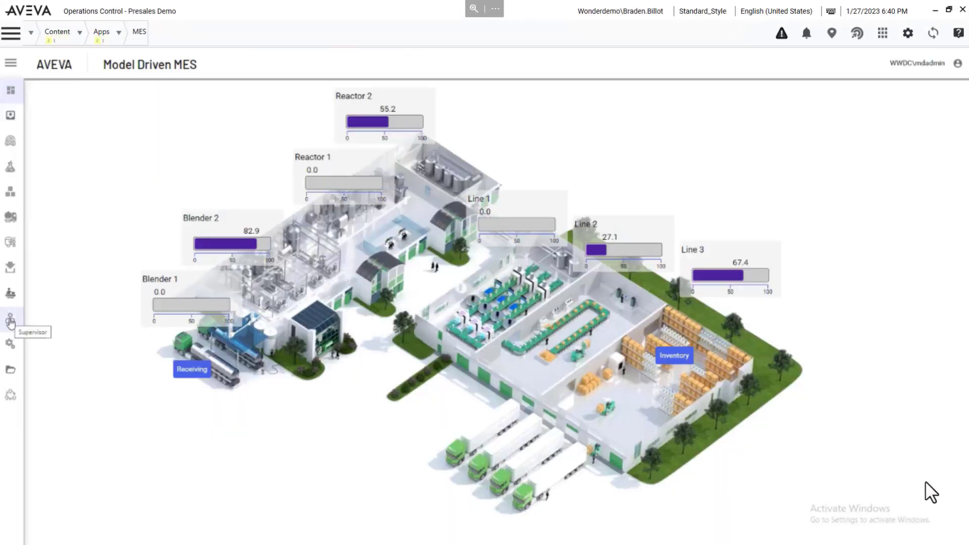
Step: Show the work order dashboard including NEW orders, and preview one order's details
left_click(10, 321)
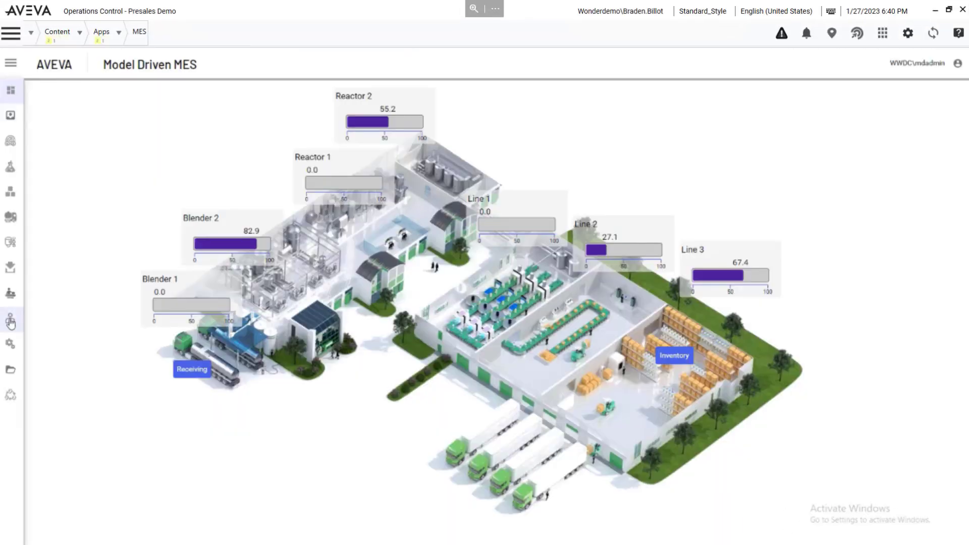
left_click(173, 91)
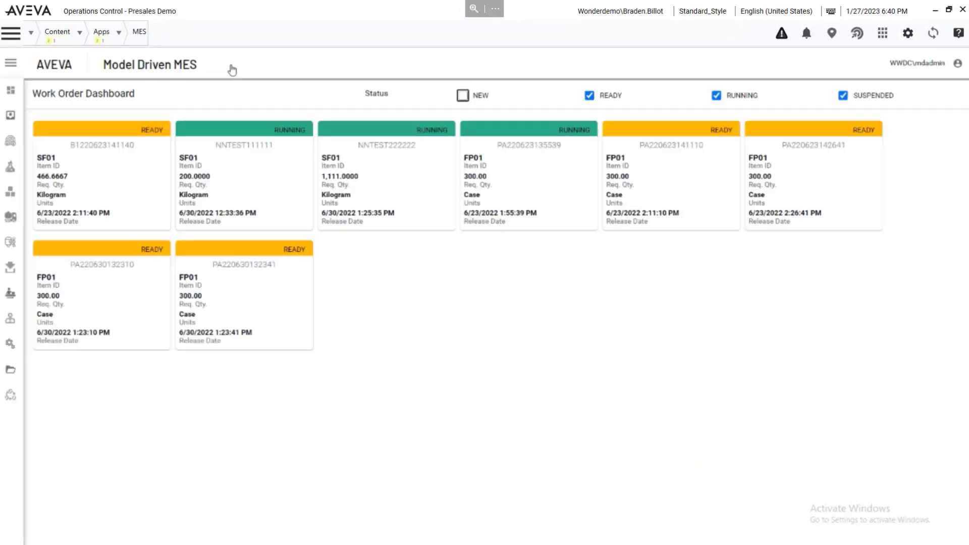
left_click(462, 95)
left_click(498, 171)
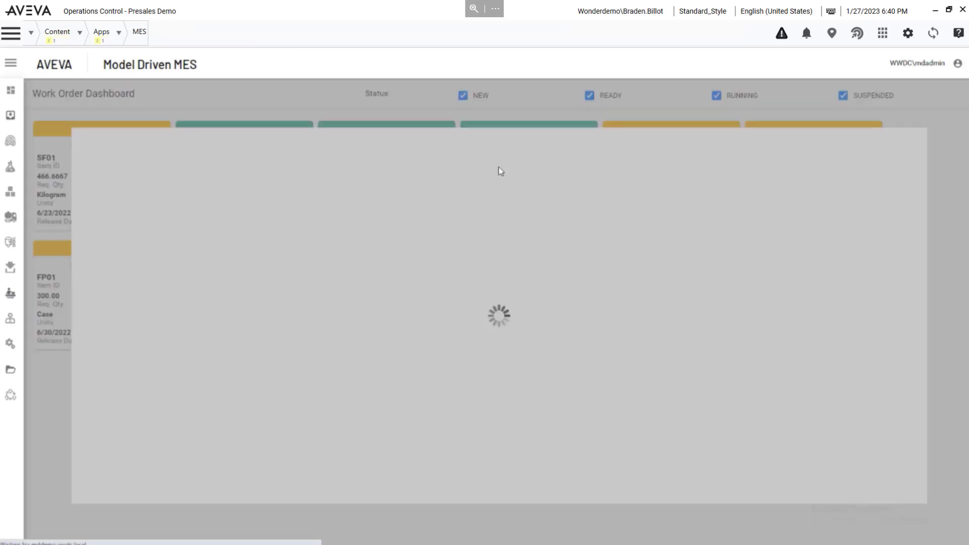
left_click(881, 373)
Step: In work order management, view NNTEST222222's bill of materials and then its specs
left_click(11, 319)
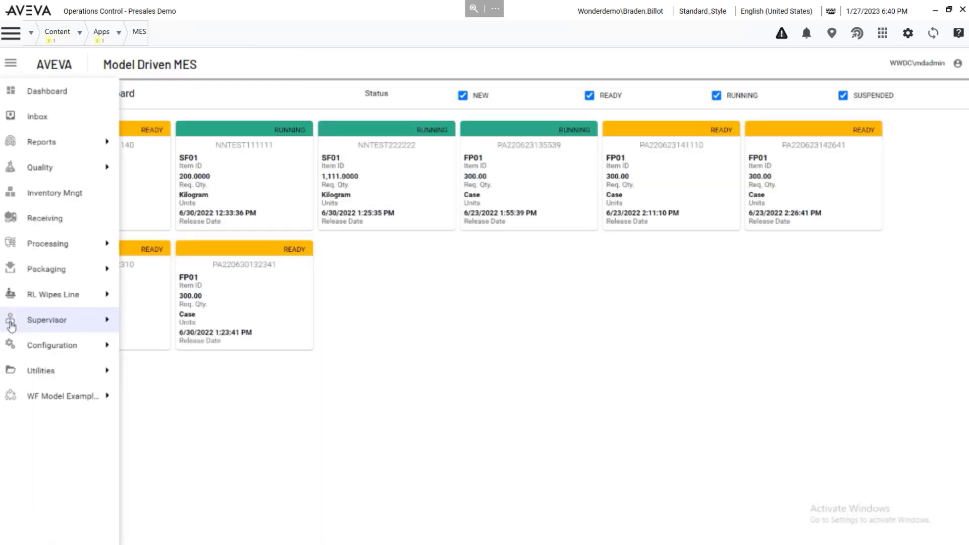
left_click(190, 120)
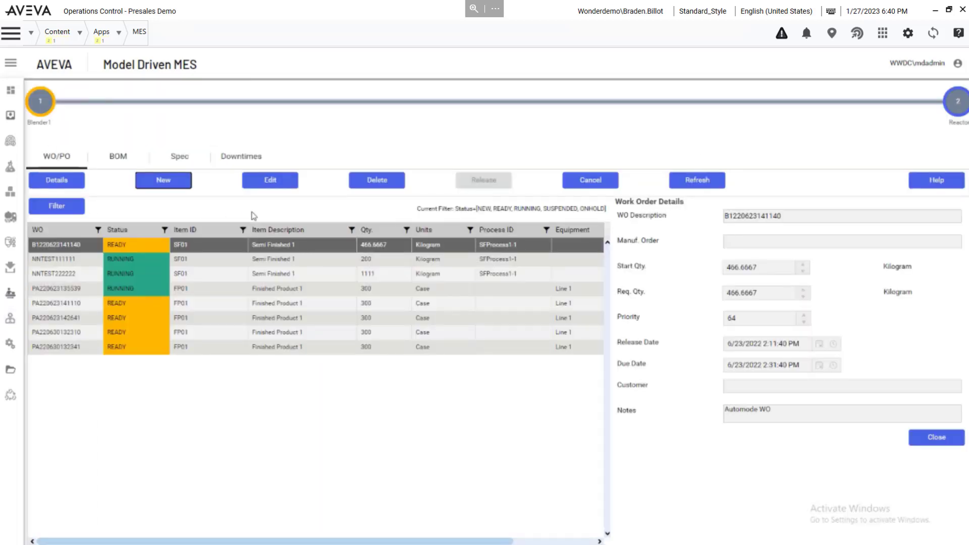
left_click(74, 274)
left_click(123, 156)
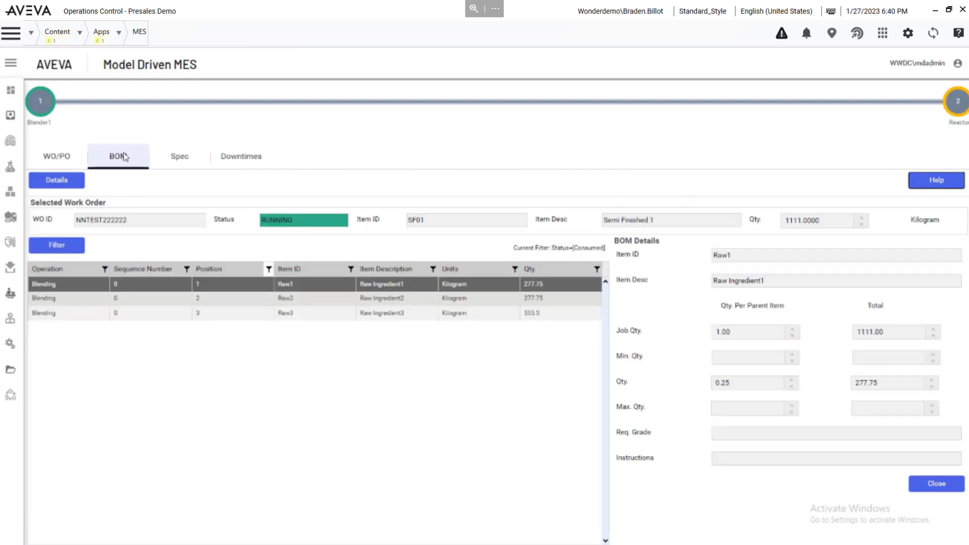
left_click(179, 159)
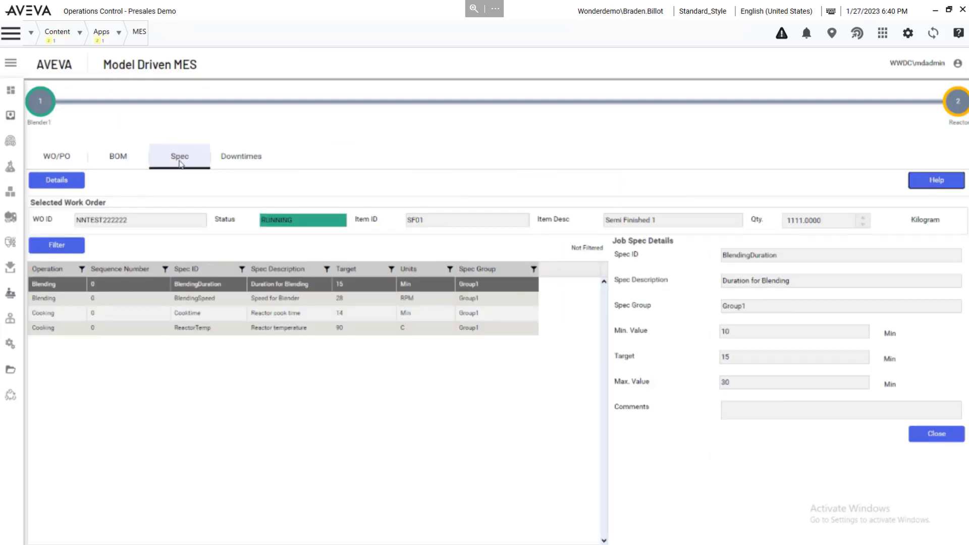
Step: View BlendingSpeed spec details, advance the MA chart, and widen the p-chart's sample range
left_click(231, 300)
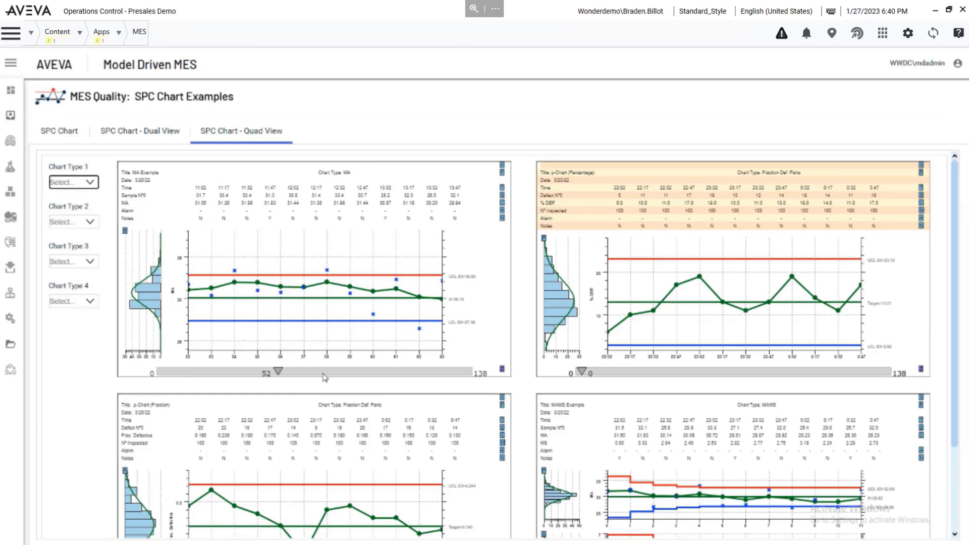
left_click(323, 377)
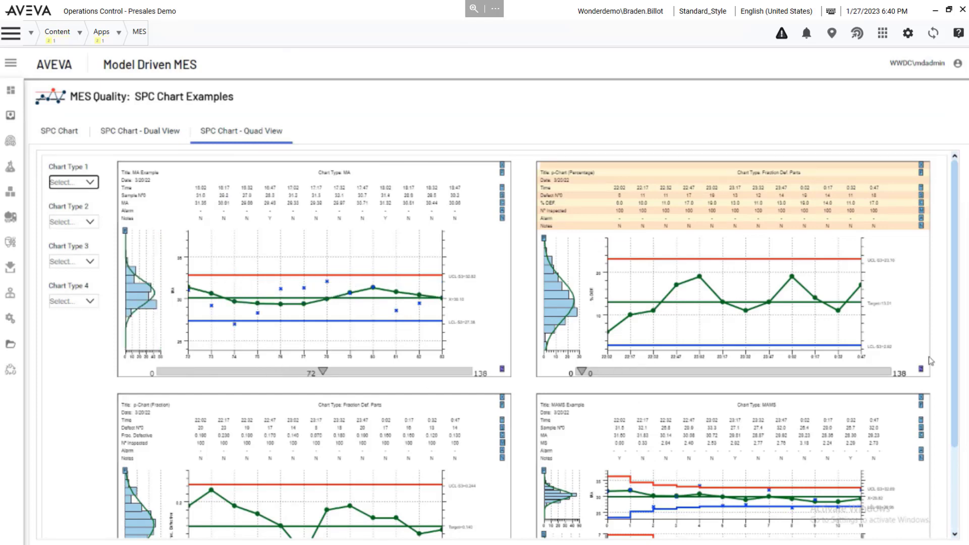
left_click(581, 378)
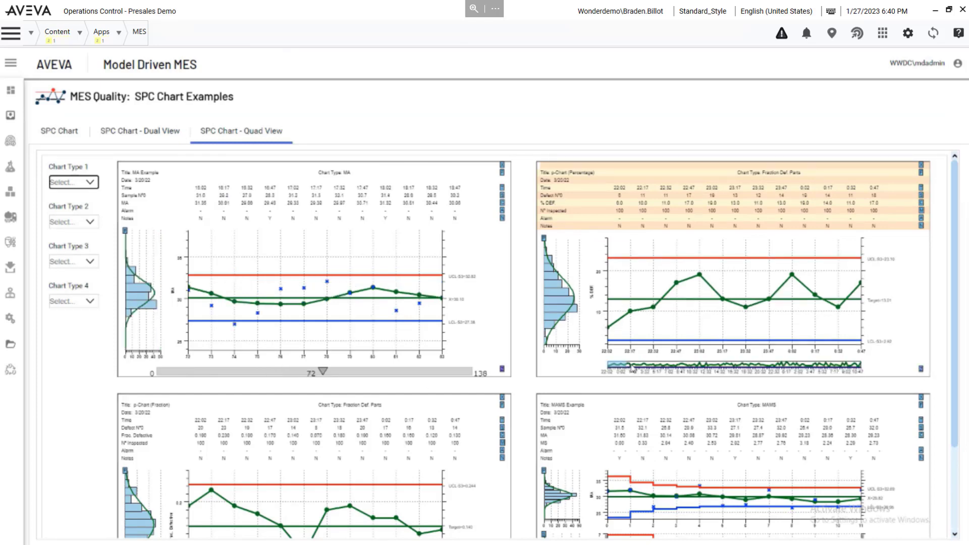
left_click_drag(631, 361, 712, 367)
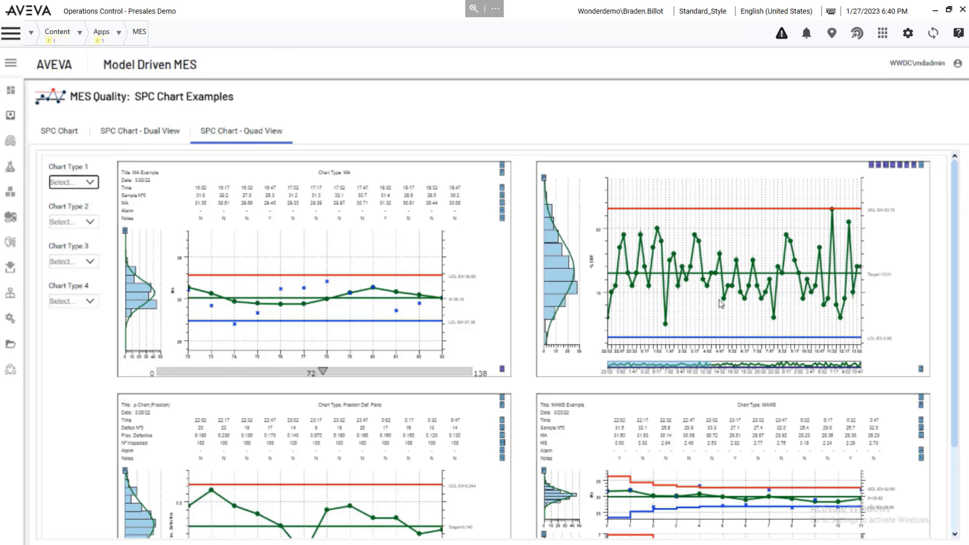
left_click(957, 449)
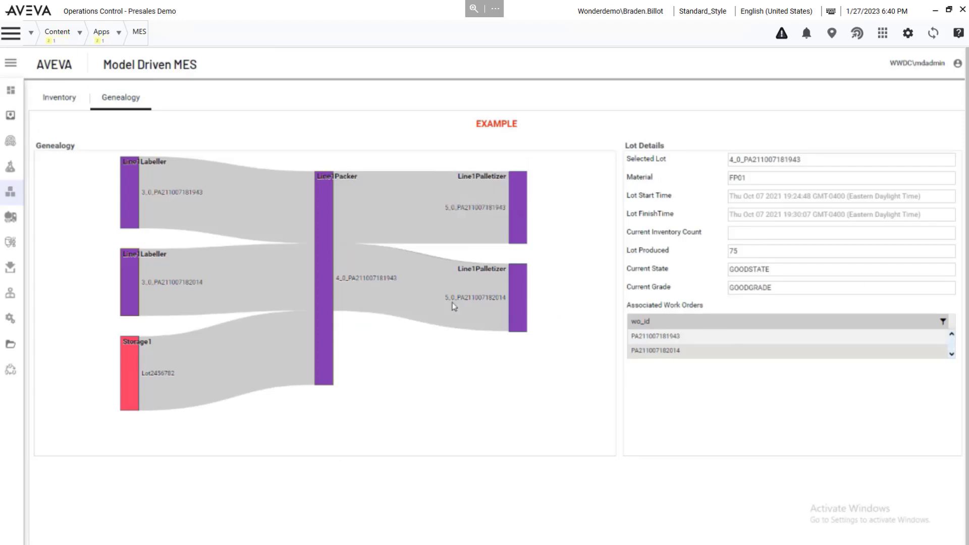
Step: Trace lot genealogy through the Labeller, Blending and RawTank1 lots on the Sankey chart
left_click(133, 200)
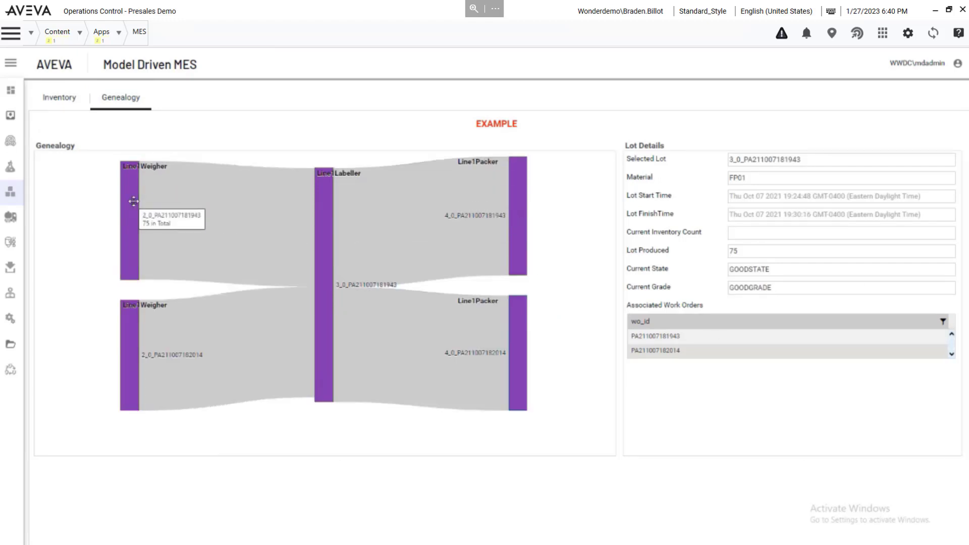
left_click(133, 200)
left_click(131, 230)
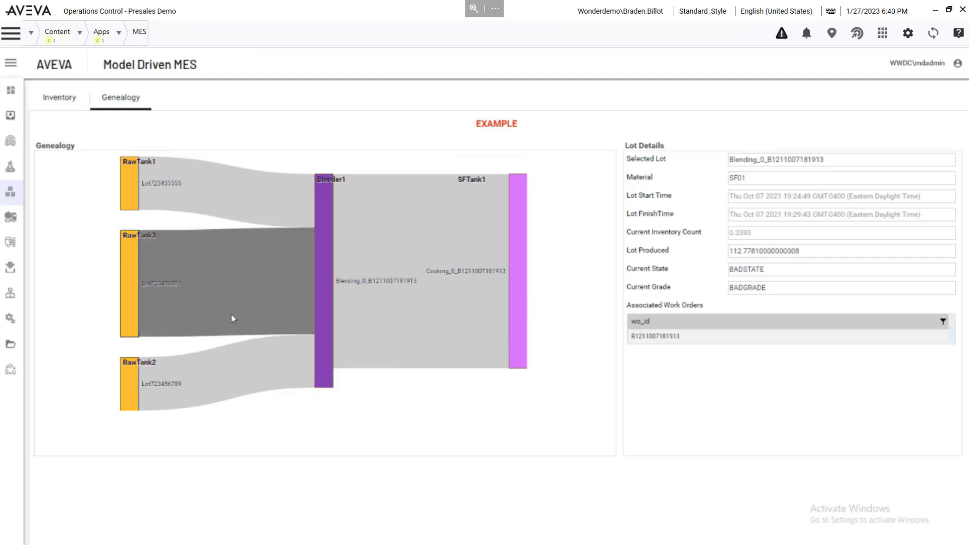
left_click(129, 189)
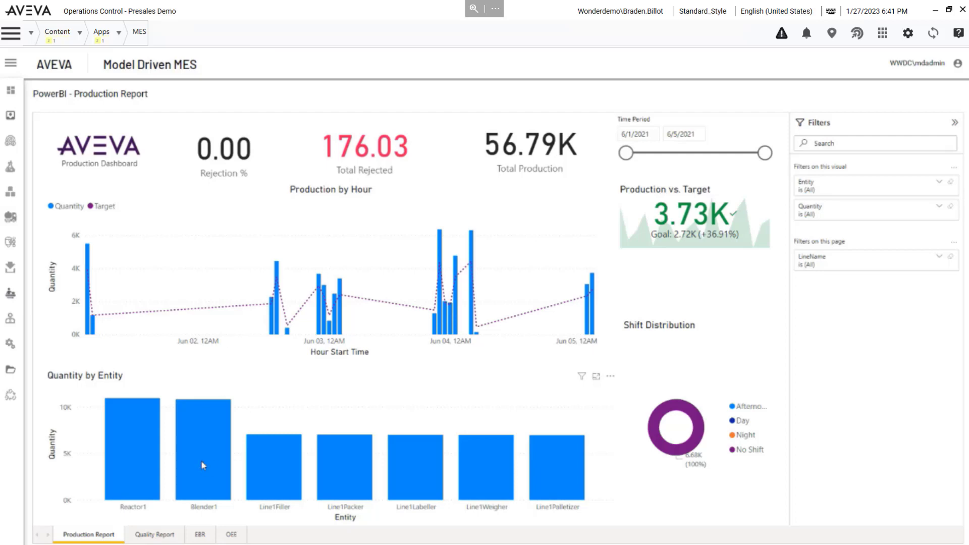
left_click(203, 464)
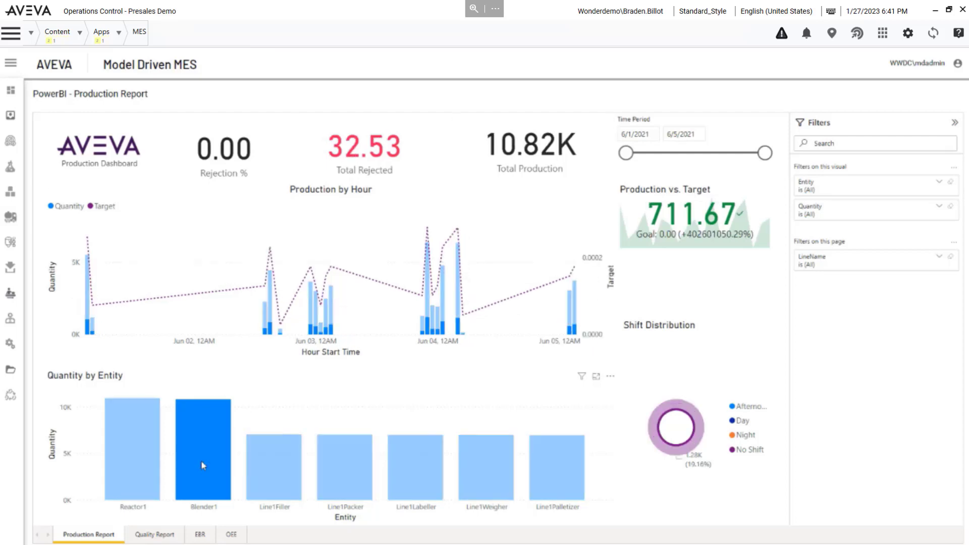
left_click(428, 467)
left_click(156, 534)
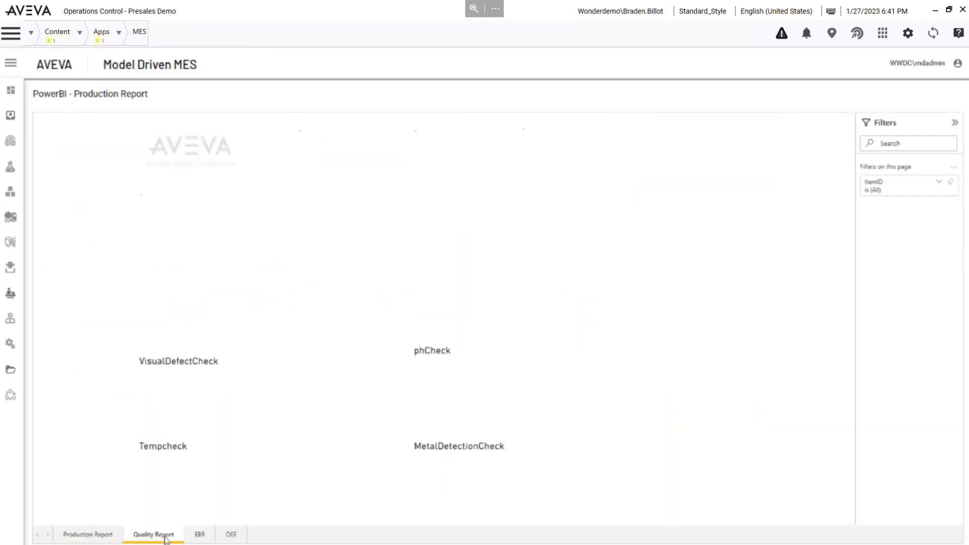
left_click(183, 222)
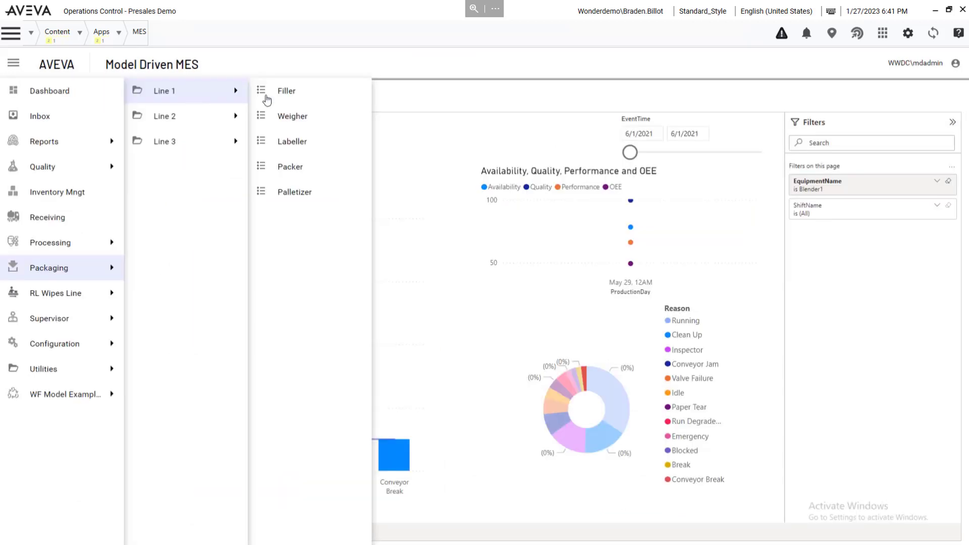
left_click(294, 95)
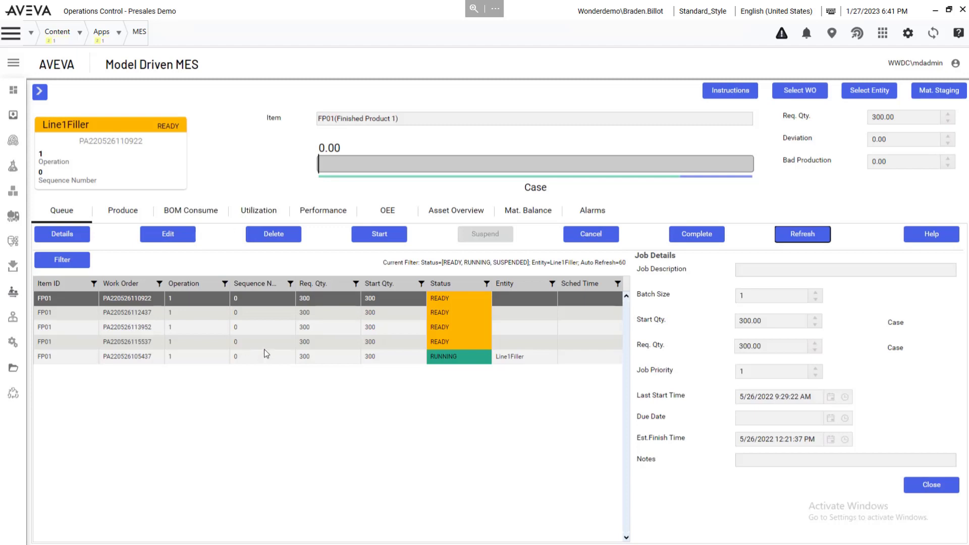
left_click(256, 362)
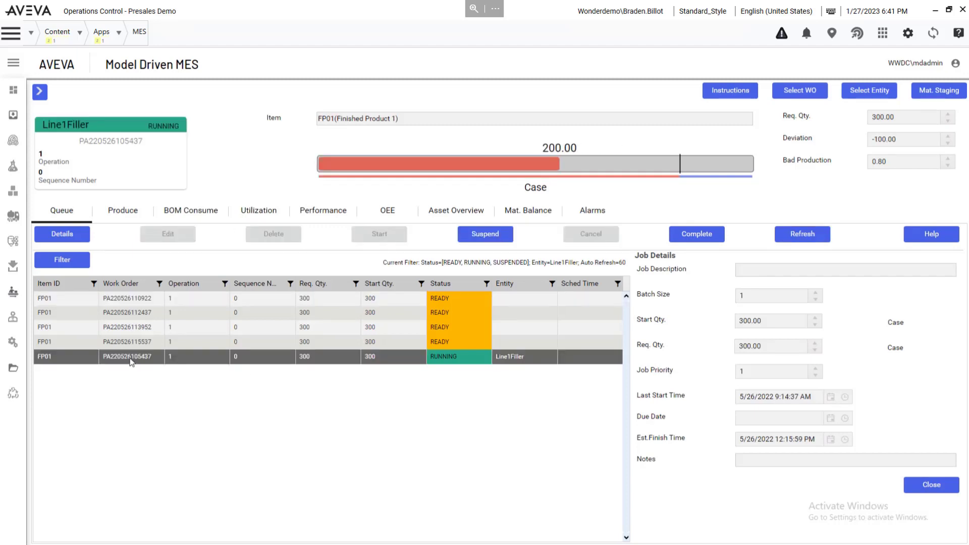
left_click(258, 210)
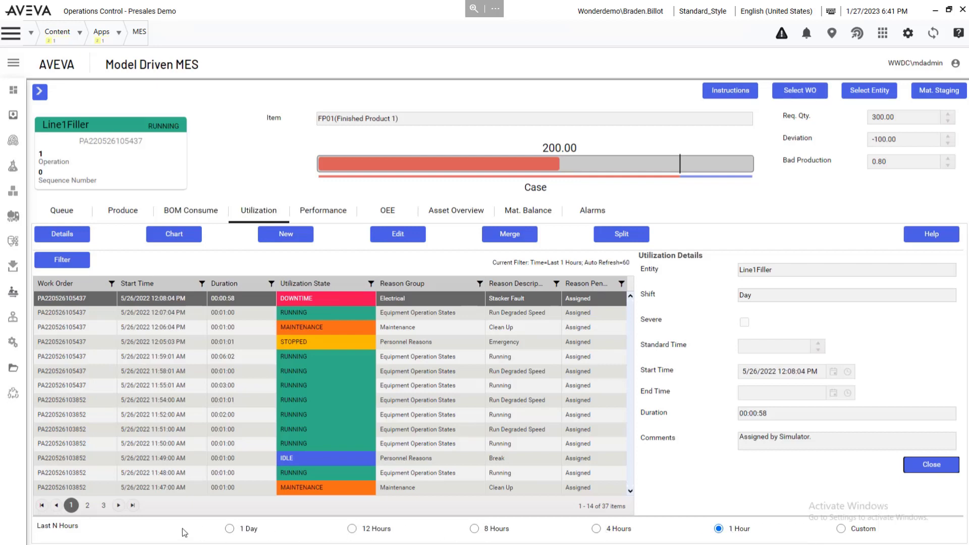
Step: Over the last 4 hours, change the downtime record's reason to Low Temperature
left_click(597, 529)
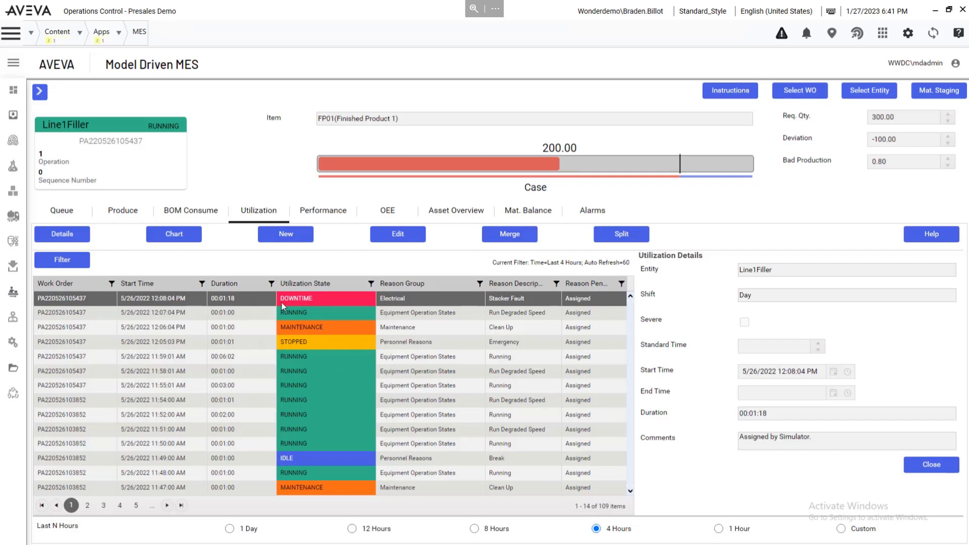
left_click(397, 234)
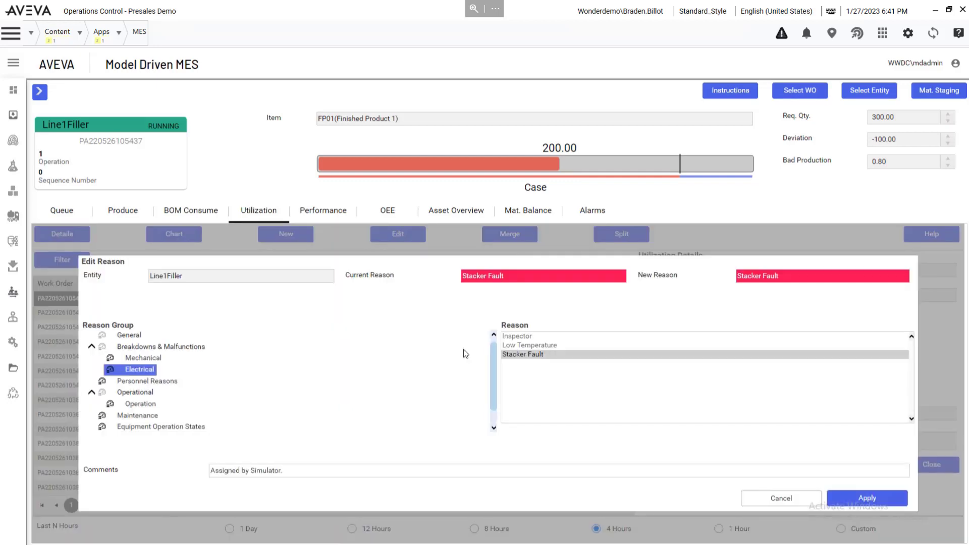
left_click(568, 346)
left_click(334, 474)
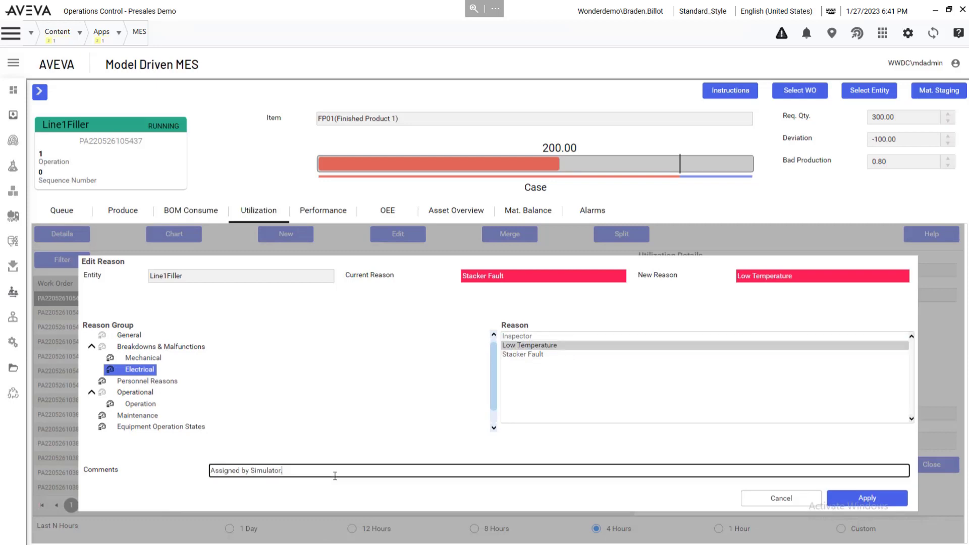
left_click(863, 498)
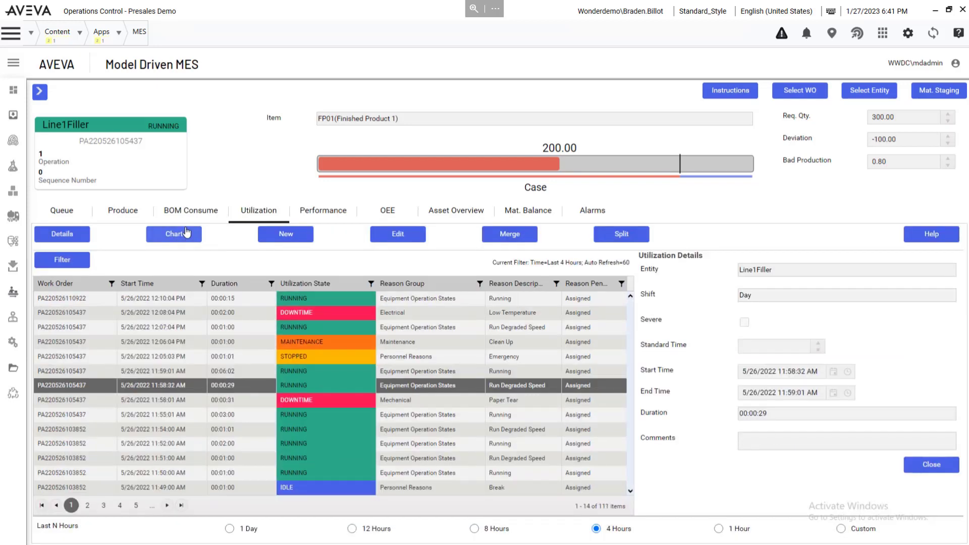
Step: Show utilization as a one-hour colour-bar timeline and inspect the maintenance period
left_click(173, 235)
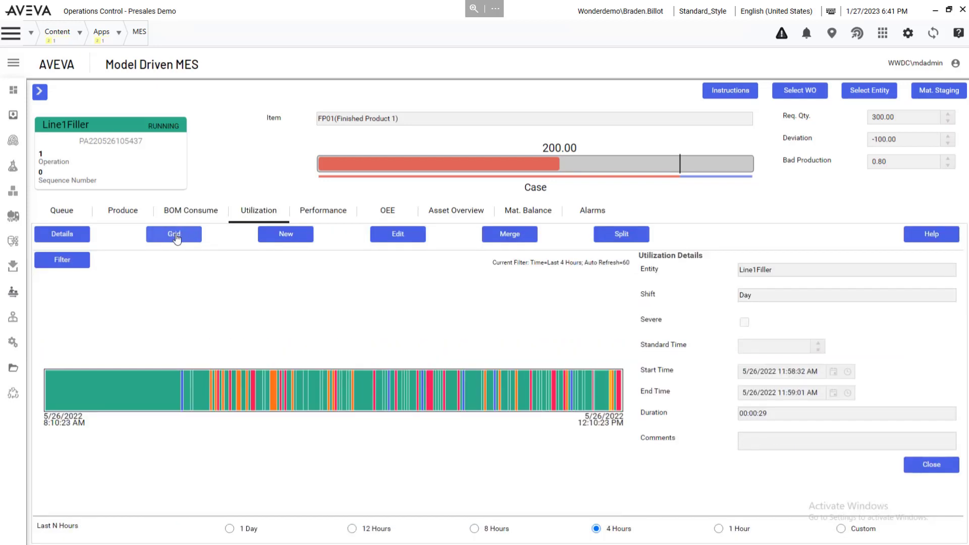
left_click(718, 529)
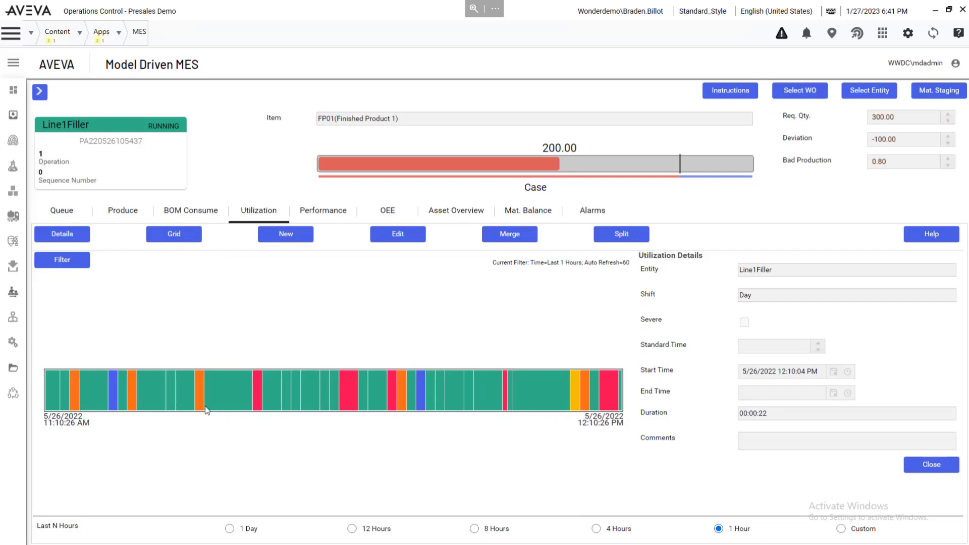
left_click(200, 394)
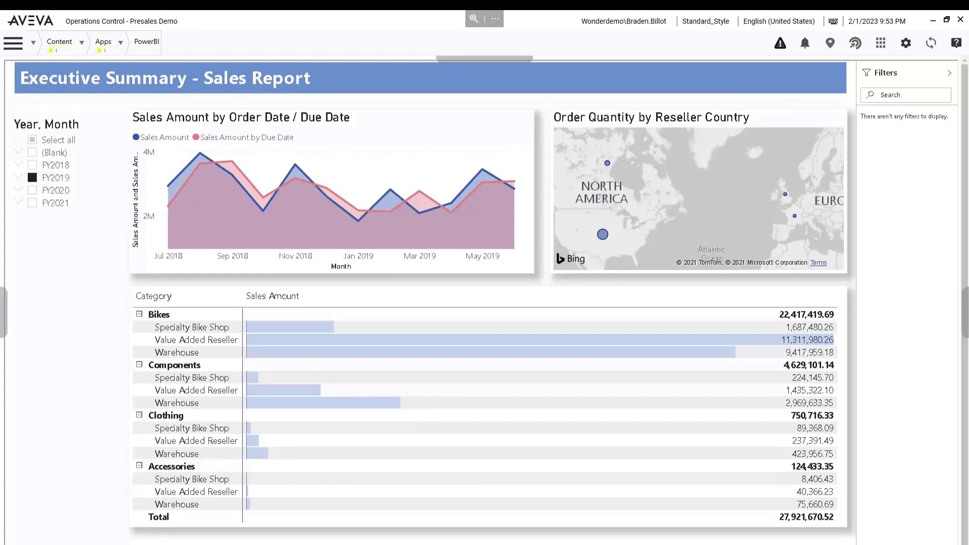
Step: Open the Retail Analysis Report, try then clear a store cross-filter, and filter to Allan Guinot's stores
left_click(13, 43)
left_click(62, 118)
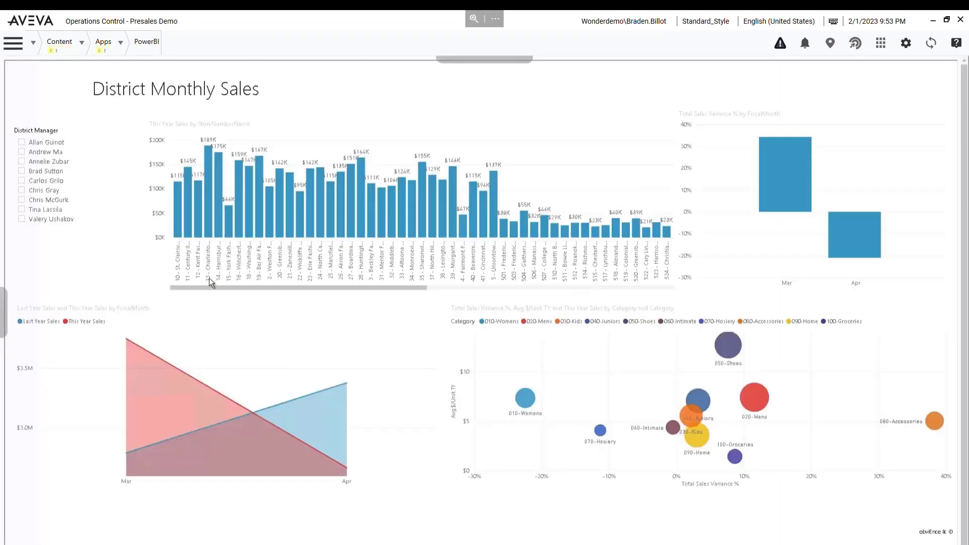
left_click(316, 212)
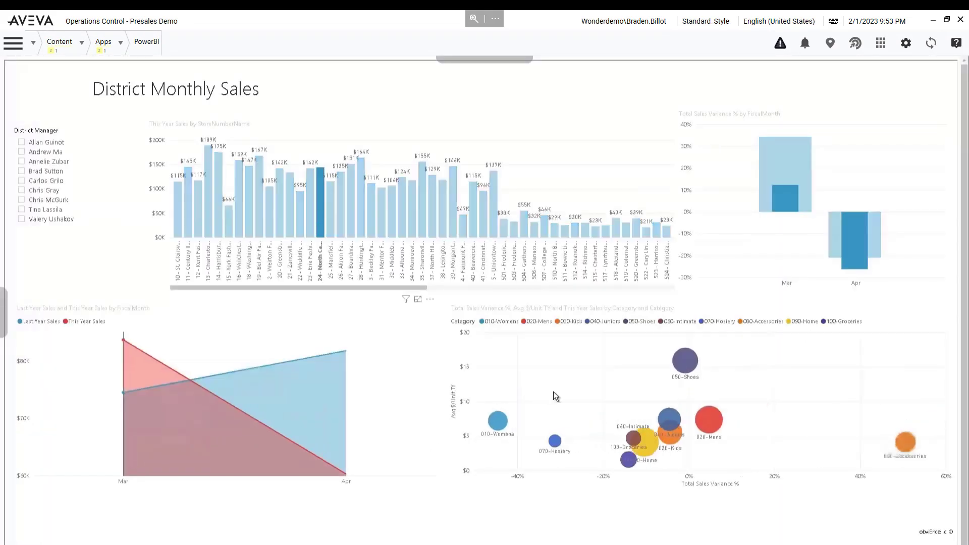
left_click(552, 391)
left_click(22, 142)
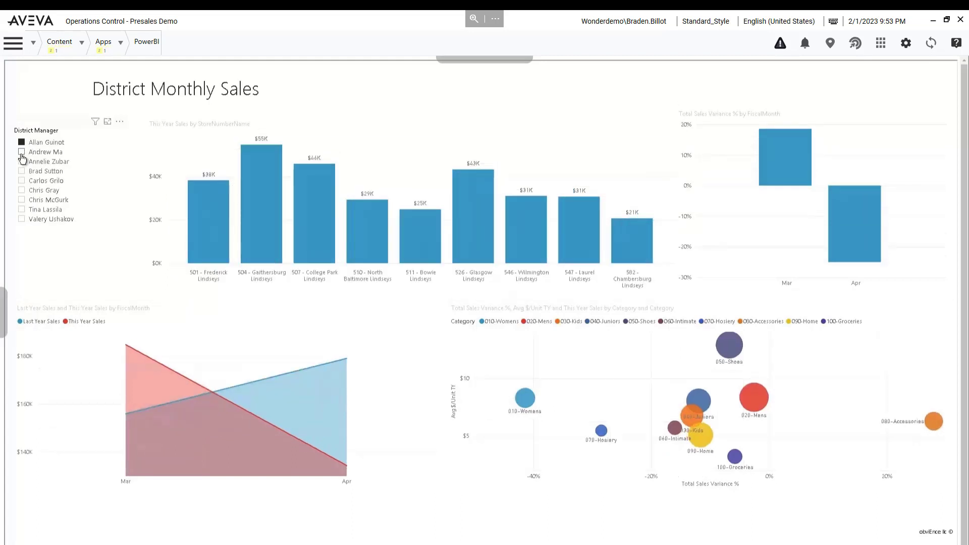